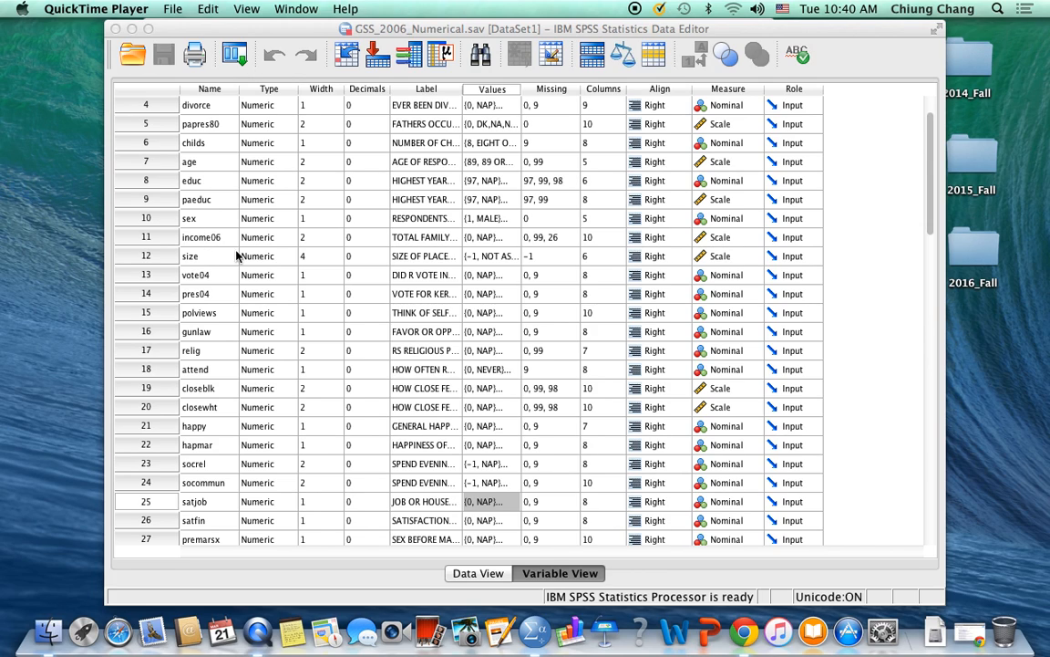
Locate the raceeth variable's row and widen the Label column so the full variable labels fit.
scroll(301, 297, "down", 5)
scroll(301, 297, "down", 8)
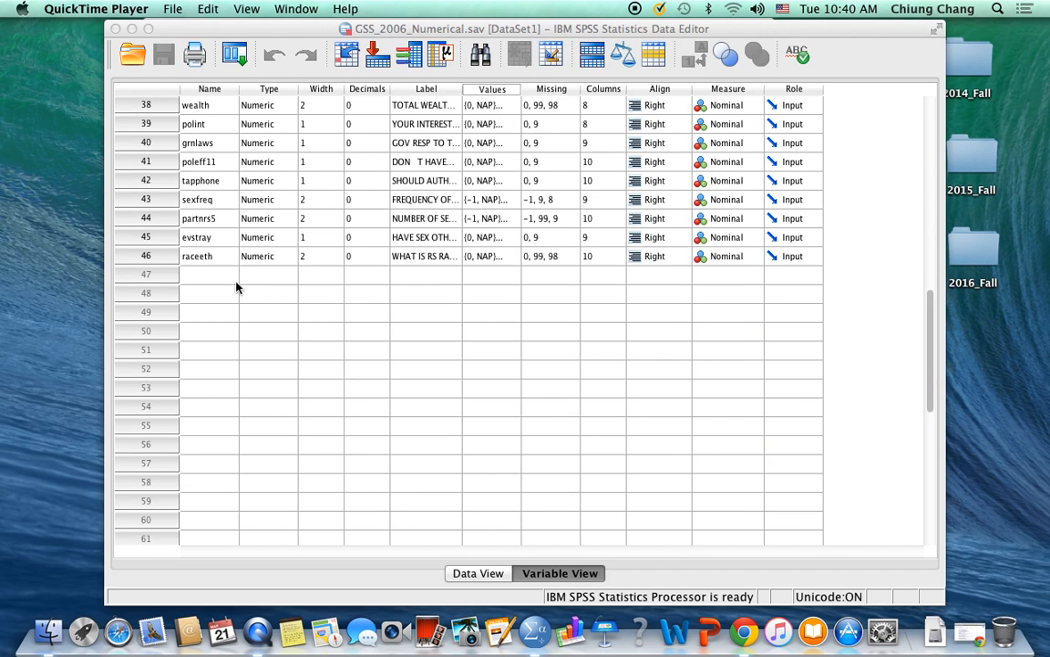
left_click(165, 259)
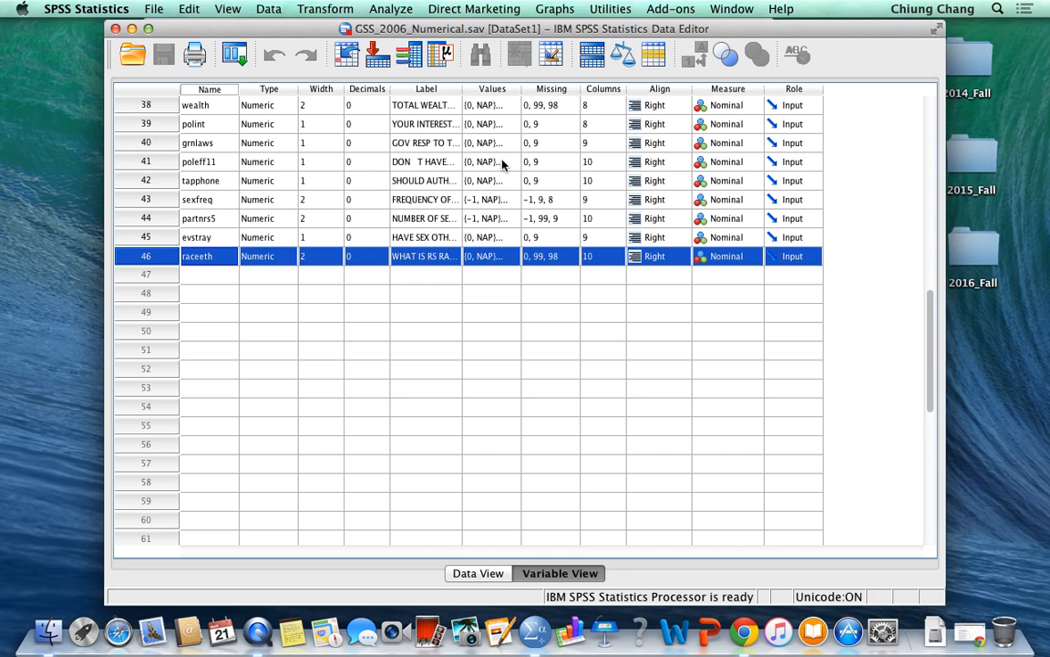
left_click(446, 88)
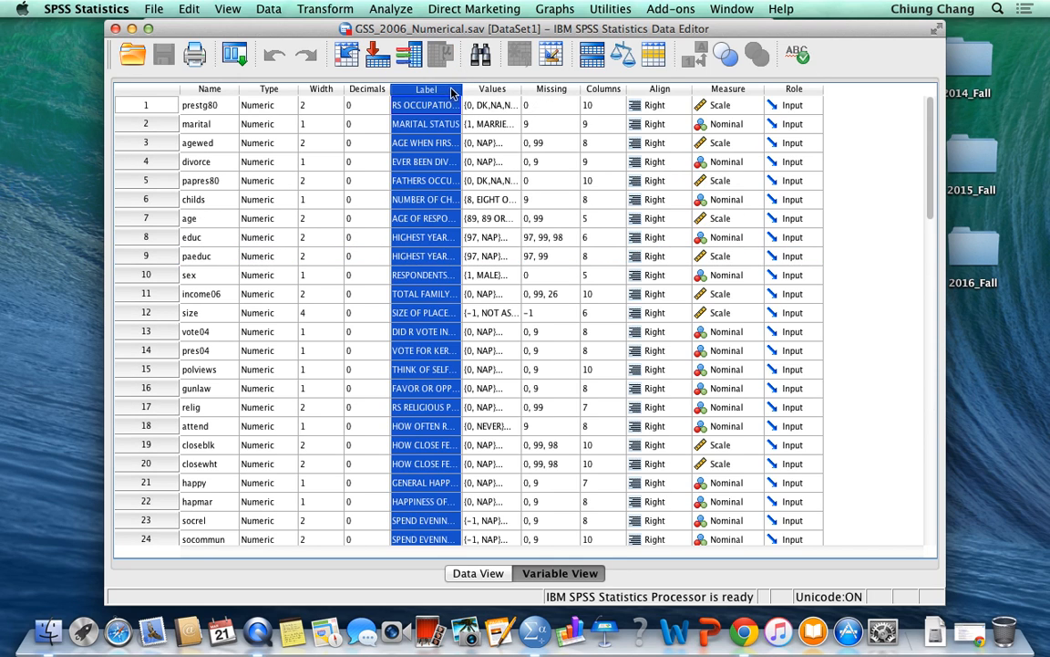
left_click_drag(462, 88, 600, 104)
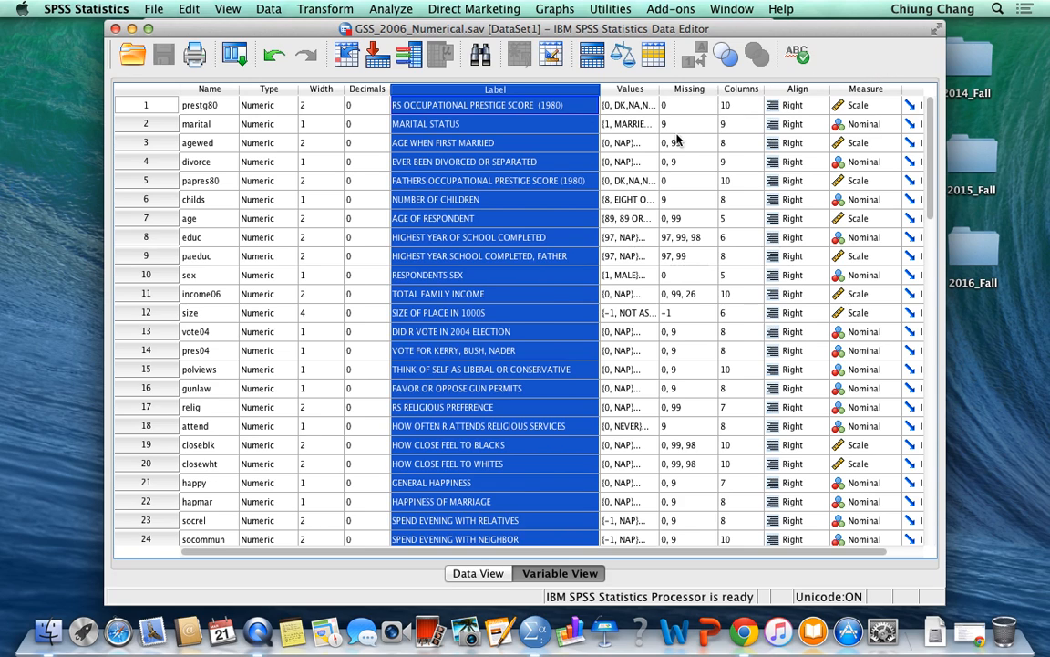
Review the value labels defined for the raceeth variable and close the dialog.
scroll(543, 358, "down", 10)
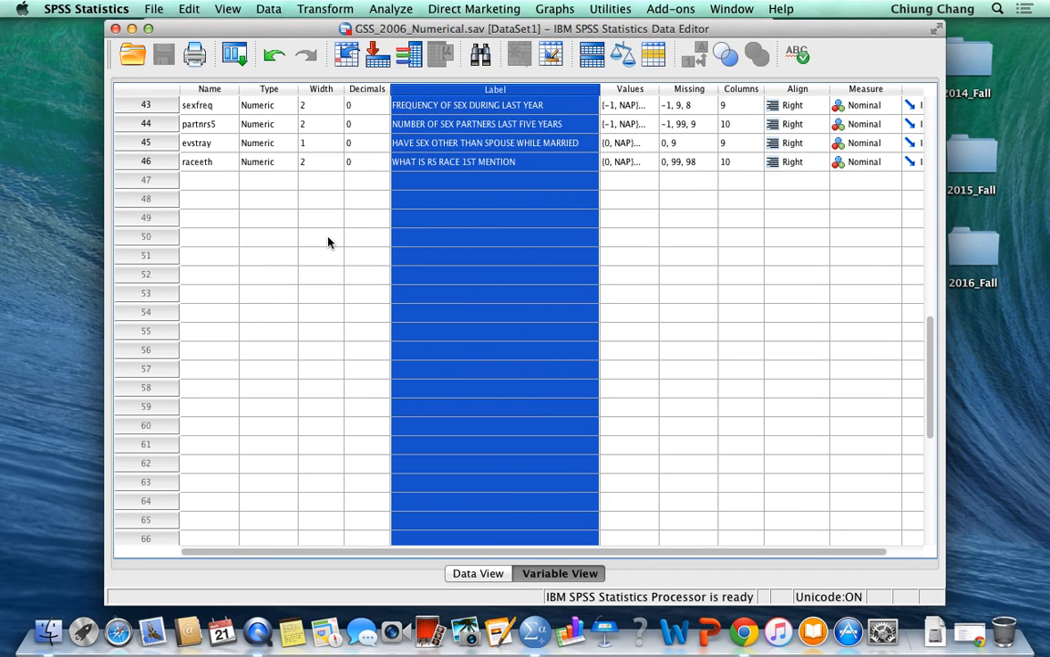
left_click(146, 162)
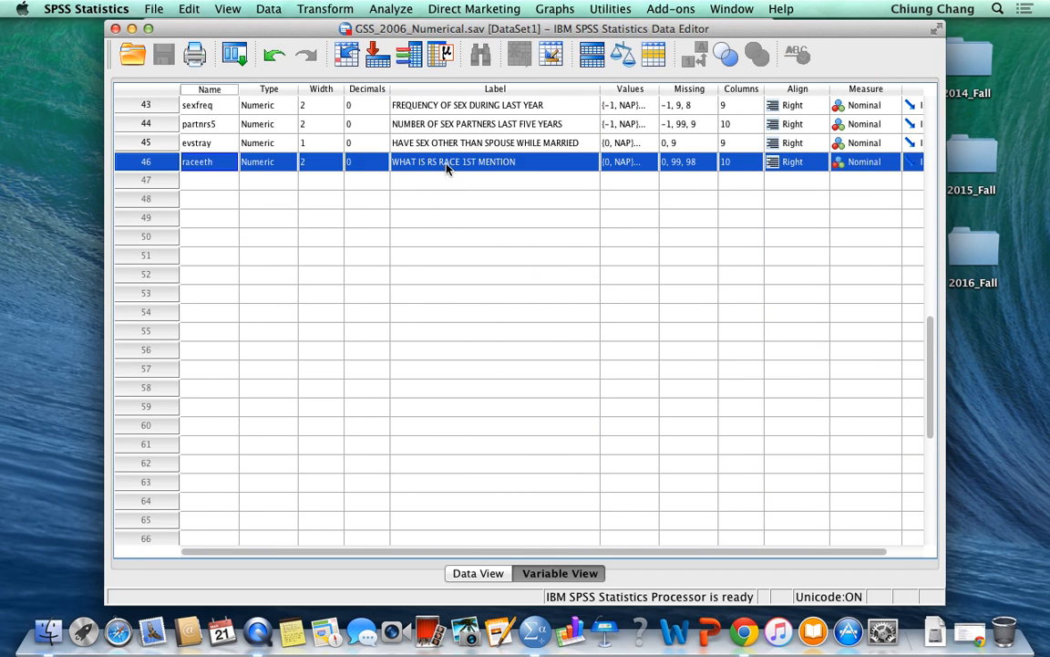
left_click(628, 162)
left_click(649, 162)
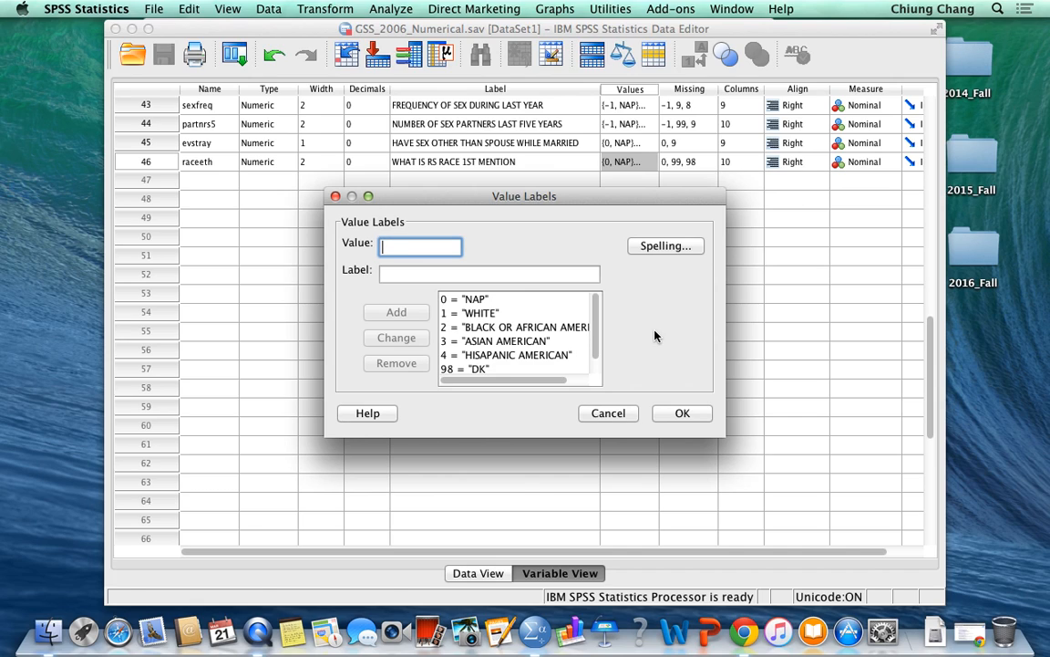
left_click(698, 417)
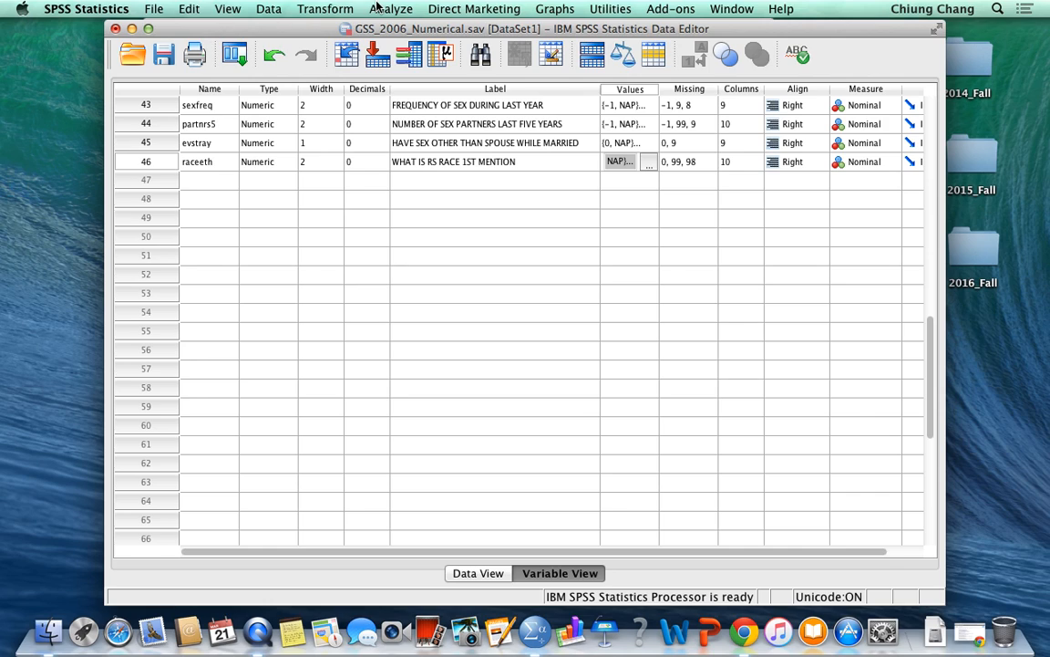
Set up Select Cases to keep only cases that satisfy the condition raceeth = 1.
left_click(268, 9)
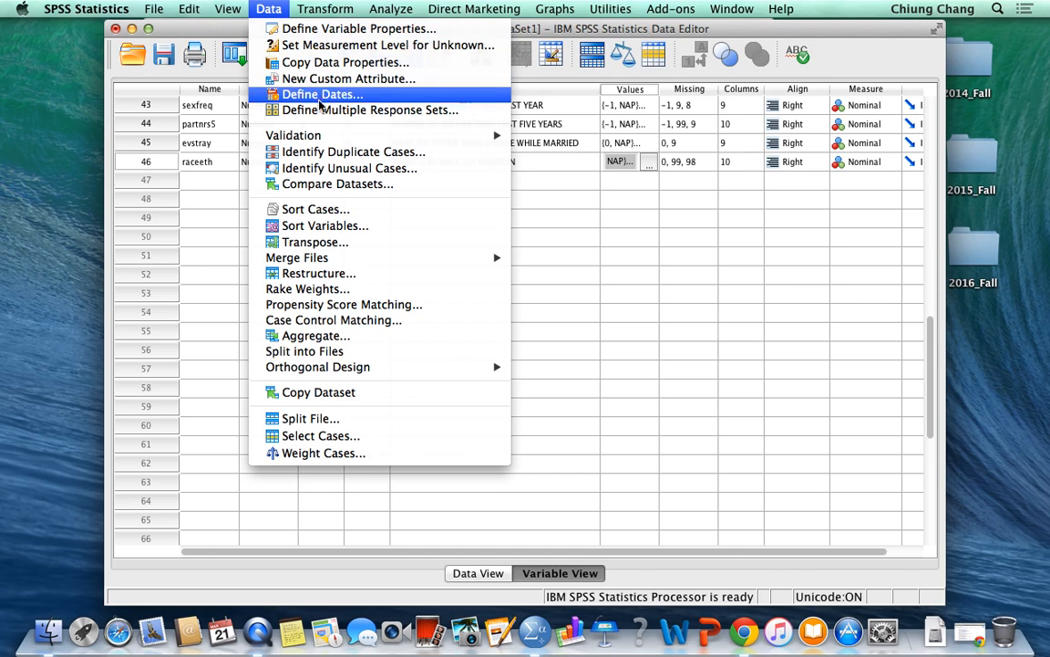
left_click(354, 438)
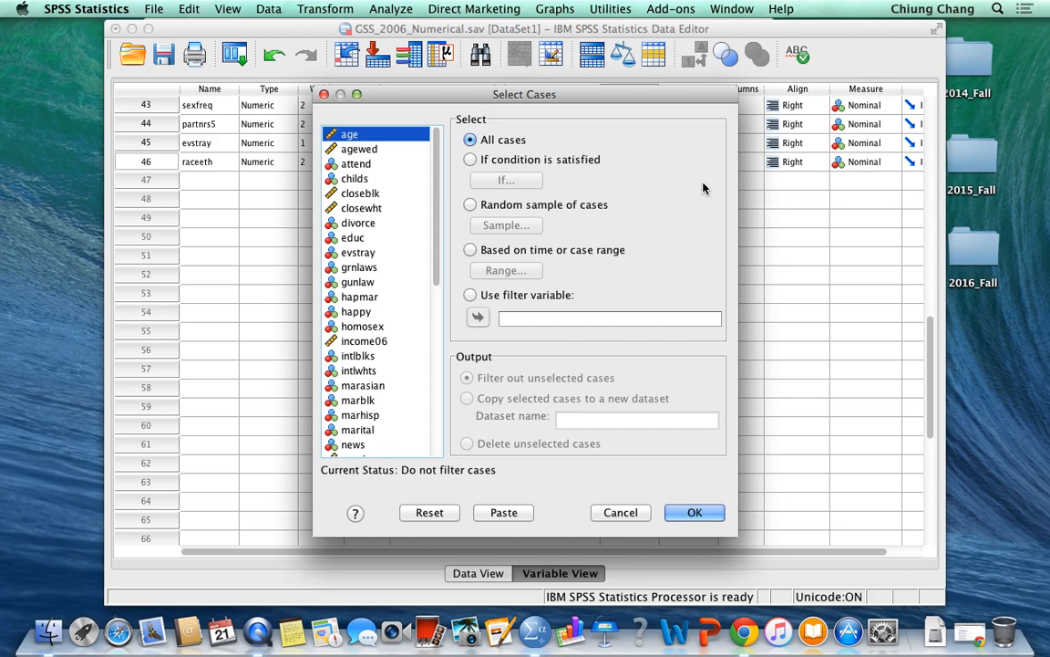
left_click(470, 159)
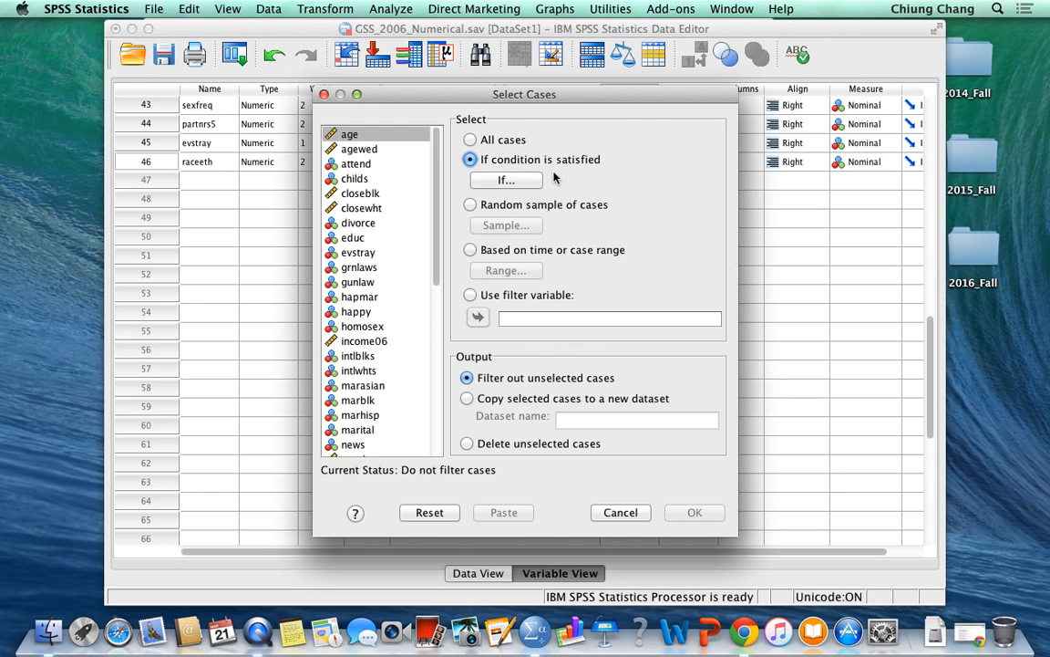
left_click(502, 179)
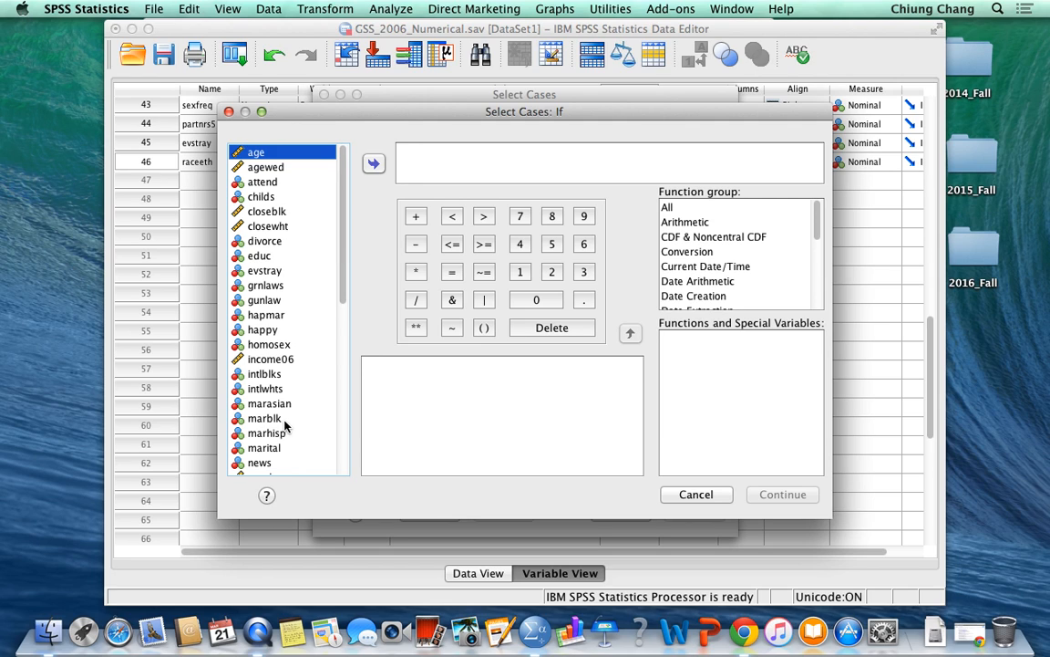
scroll(286, 445, "down", 5)
left_click_drag(279, 433, 281, 275)
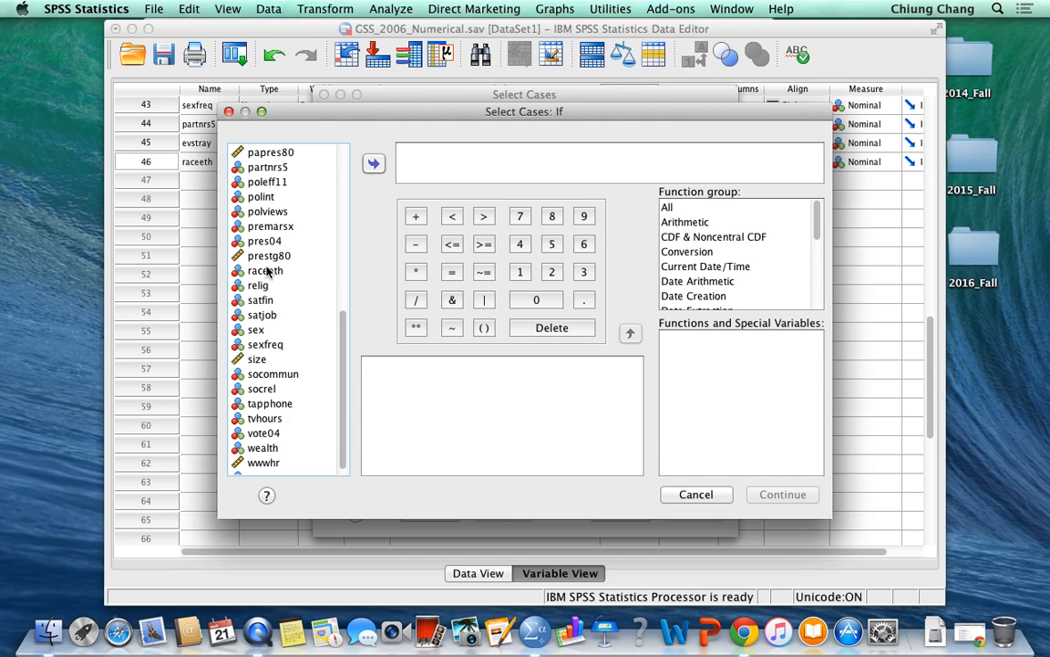
left_click(267, 273)
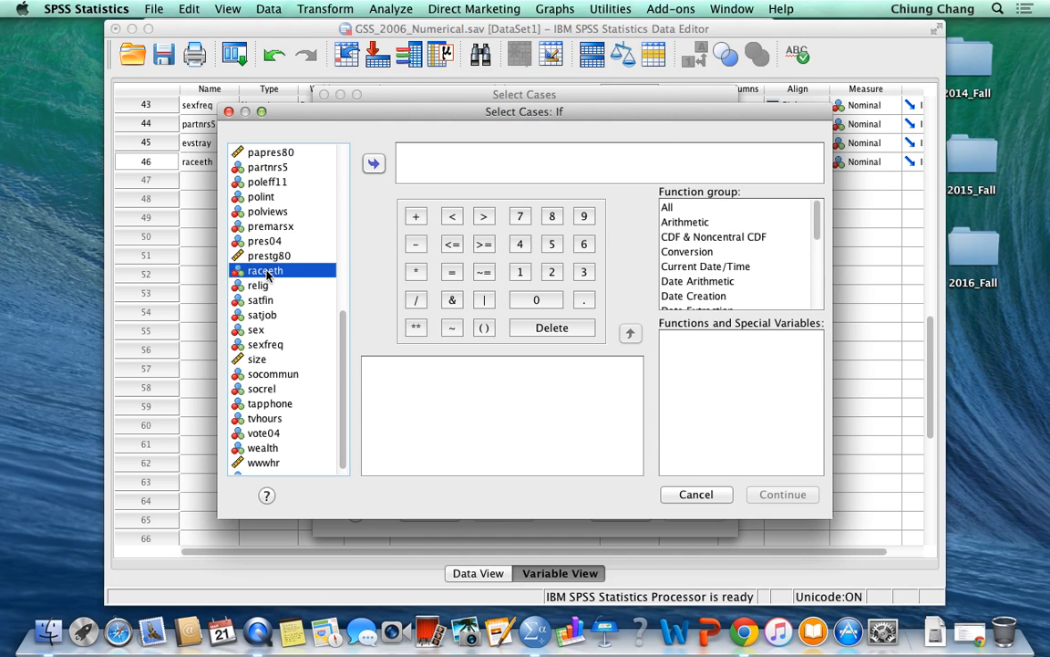
left_click(375, 163)
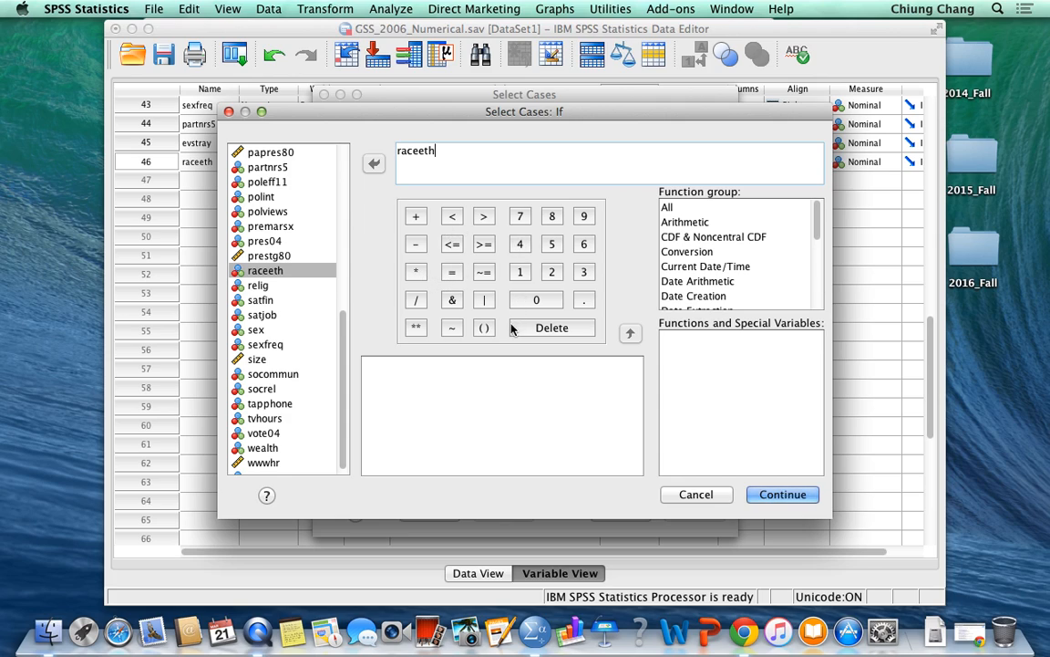
left_click(460, 272)
left_click(520, 273)
left_click(780, 495)
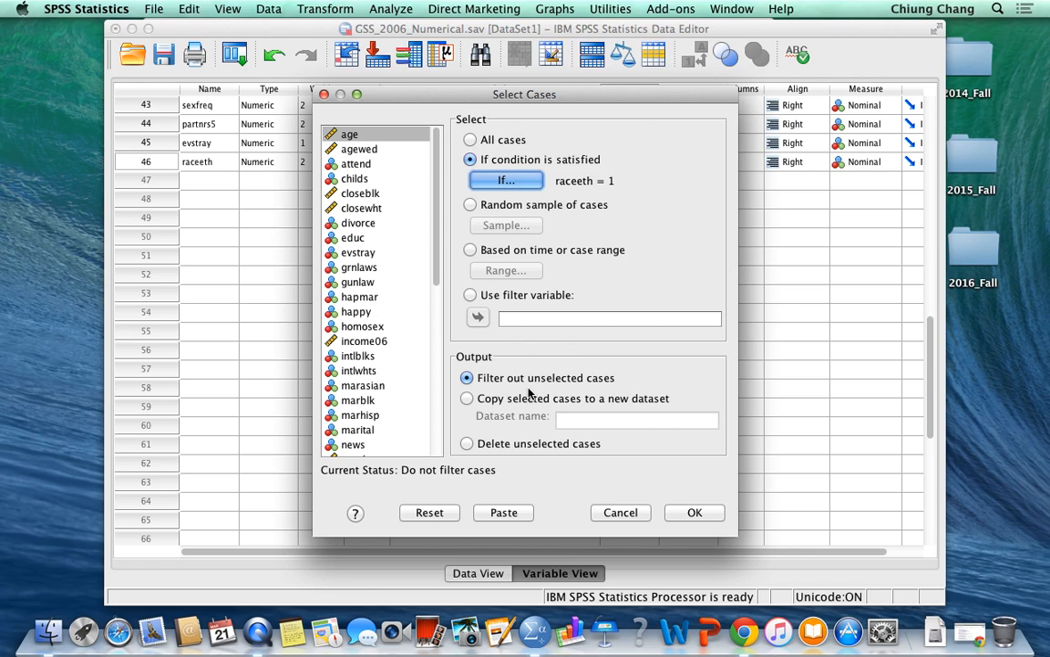
Try to copy the selected cases to a new dataset named "White_2006 numerical".
left_click(468, 399)
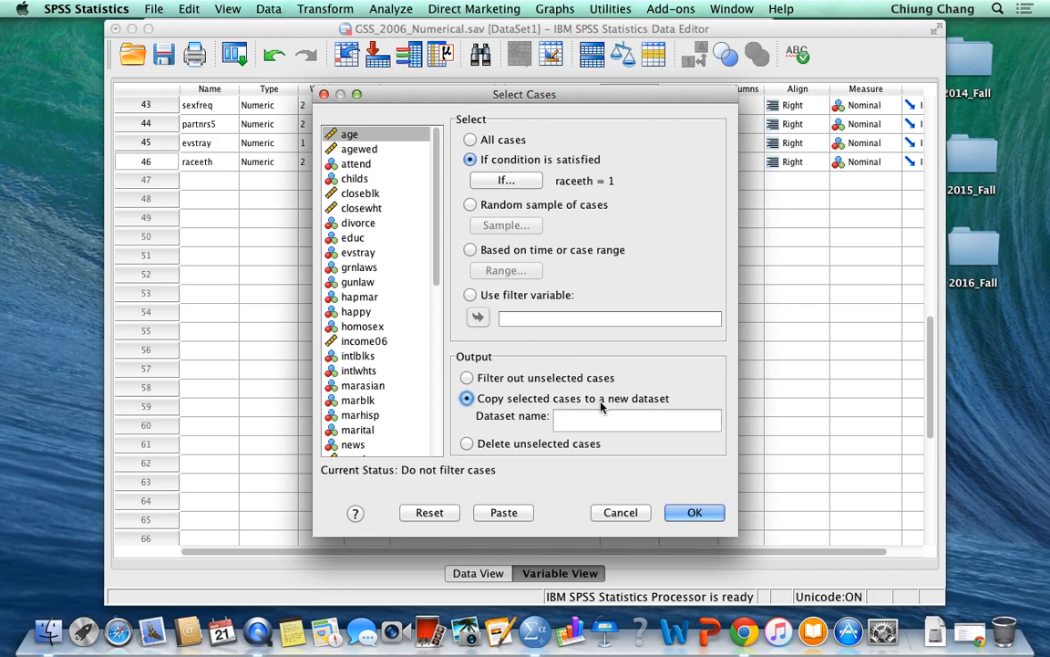
left_click(578, 422)
type("W")
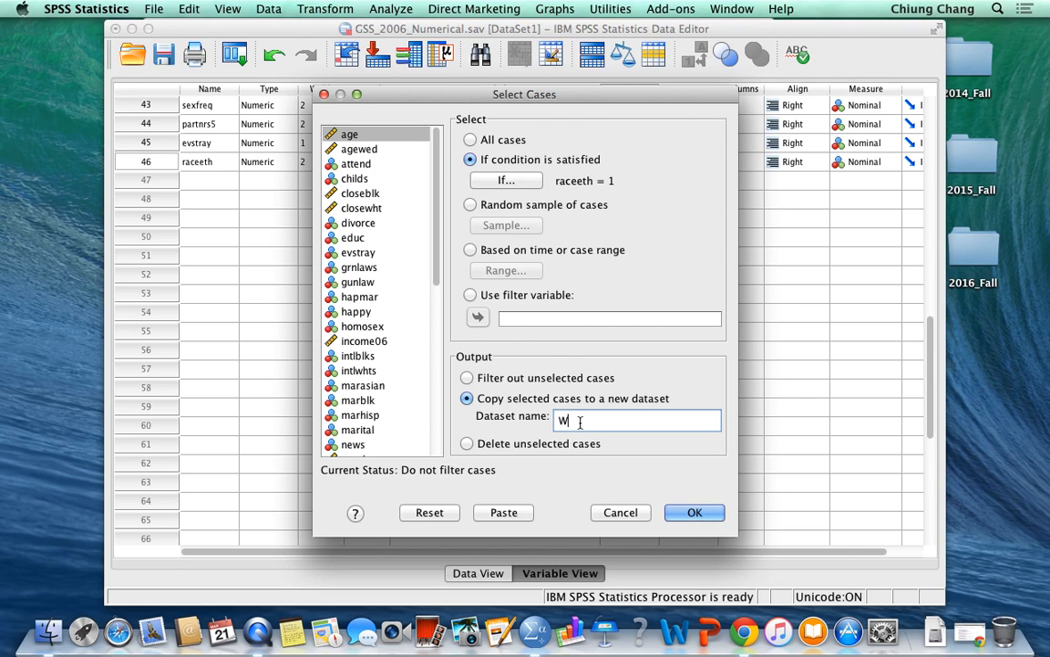
type("hite_2006")
type("numerical")
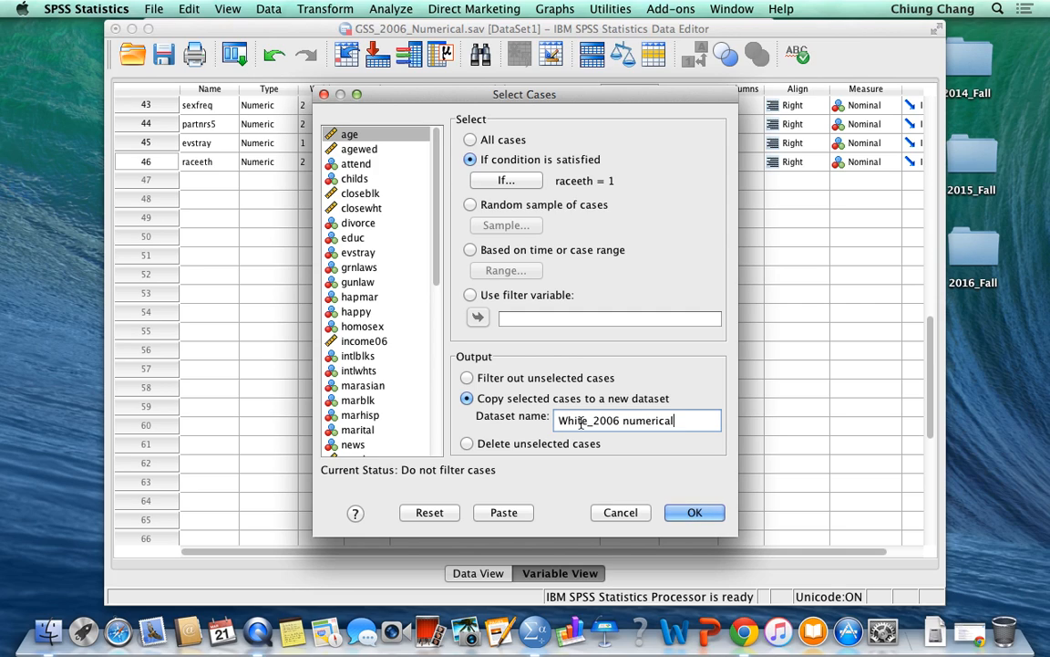
left_click(696, 511)
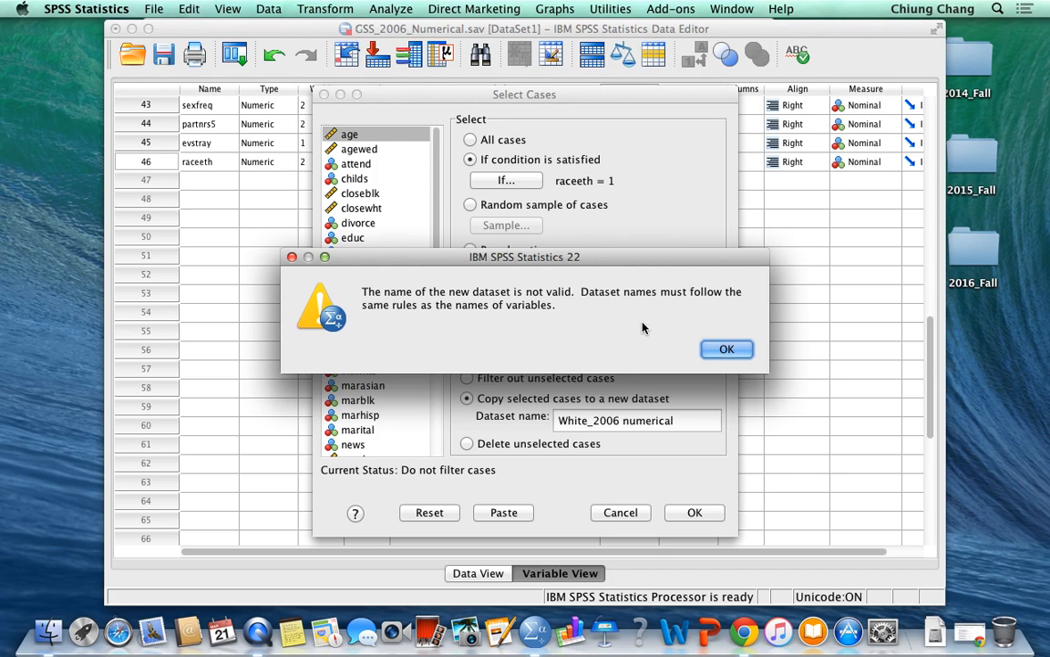
left_click(715, 353)
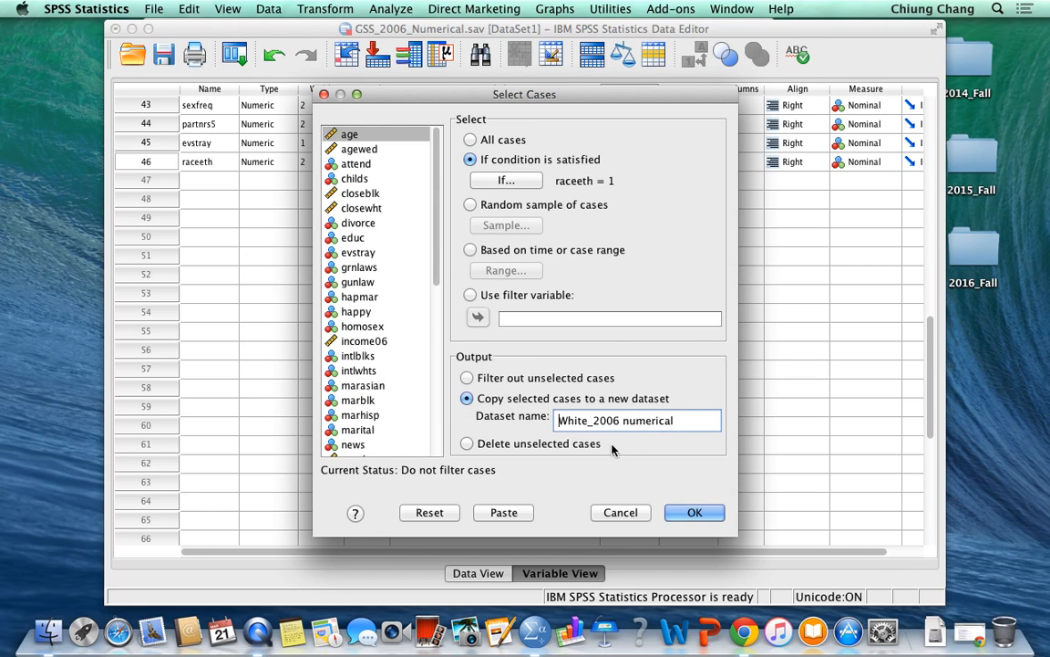
Correct the new dataset's name to White2006numerical and run the case selection.
key("BackSpace")
left_click(619, 420)
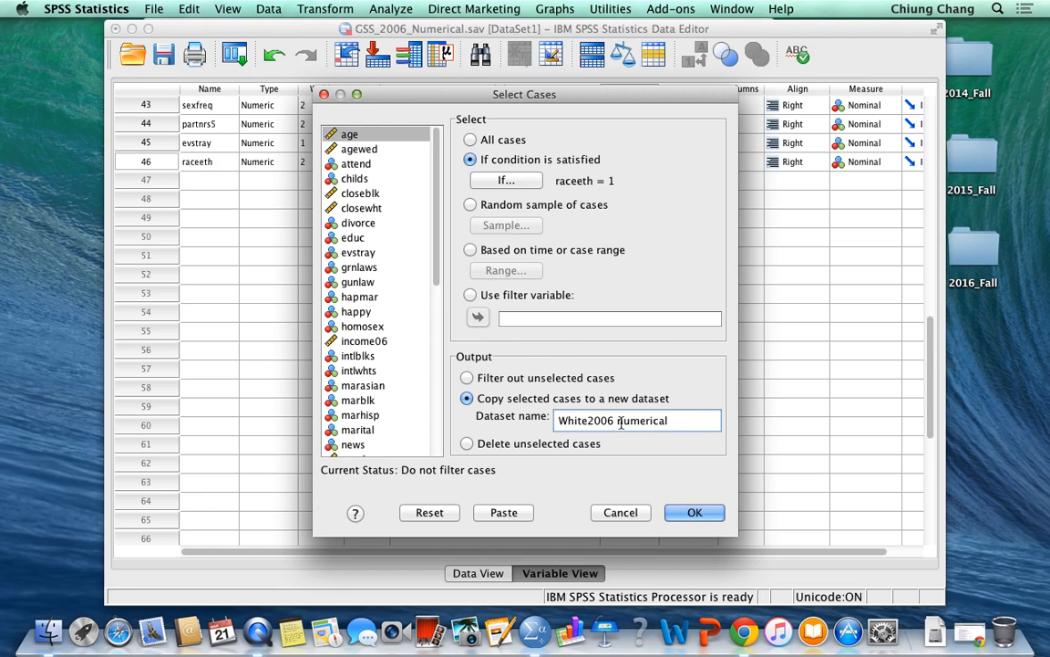
key("BackSpace")
left_click(693, 514)
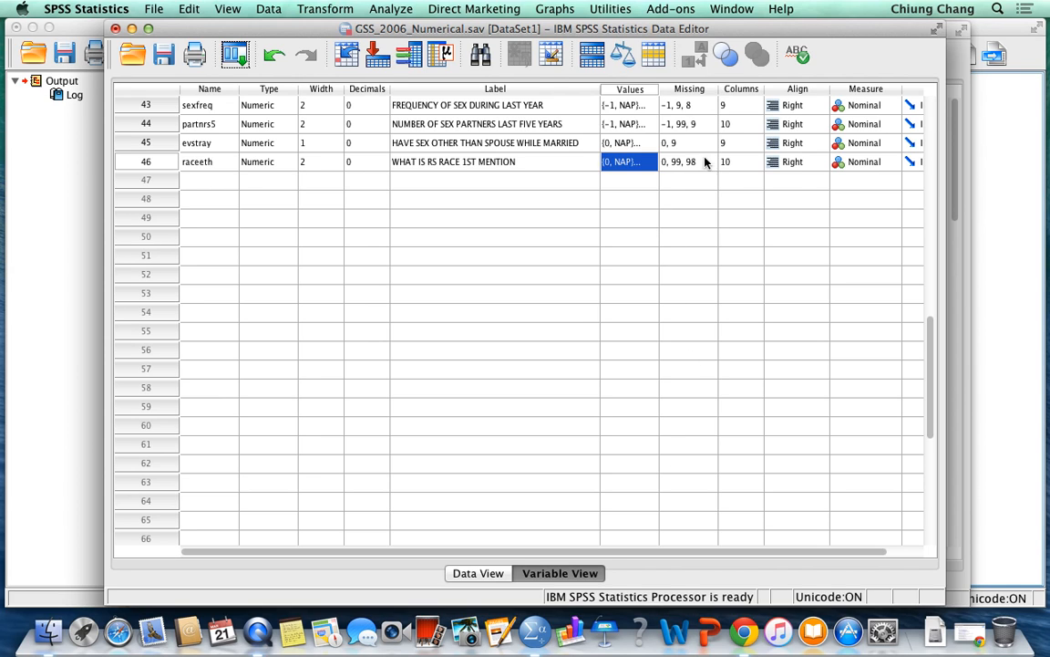
Examine the case selection syntax in the output log and minimize the output viewer window.
scroll(497, 141, "up", 1)
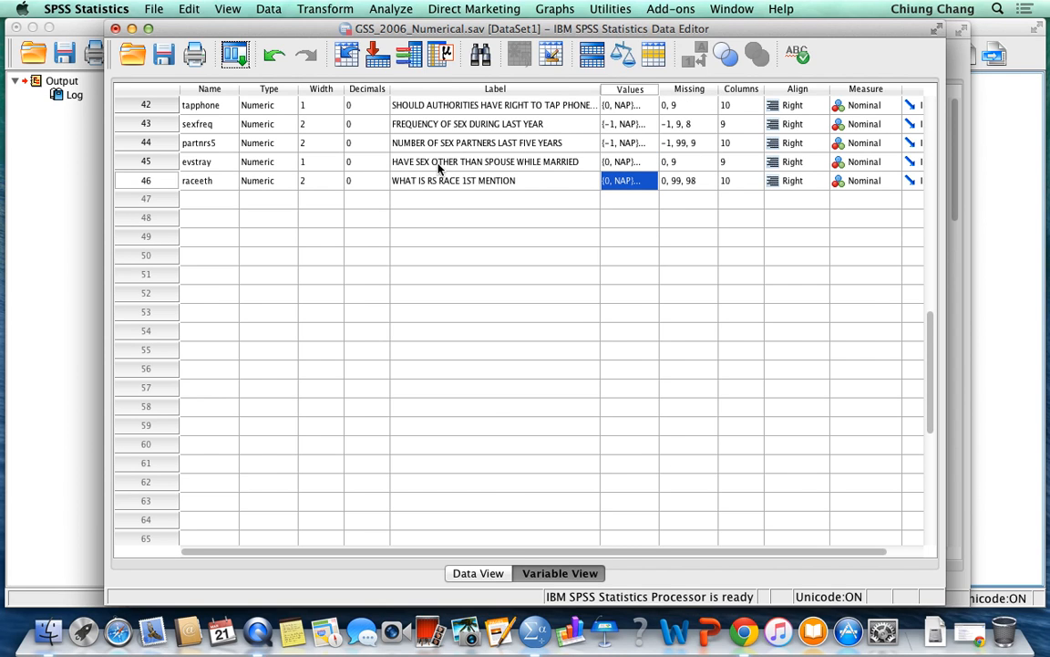
scroll(438, 166, "up", 10)
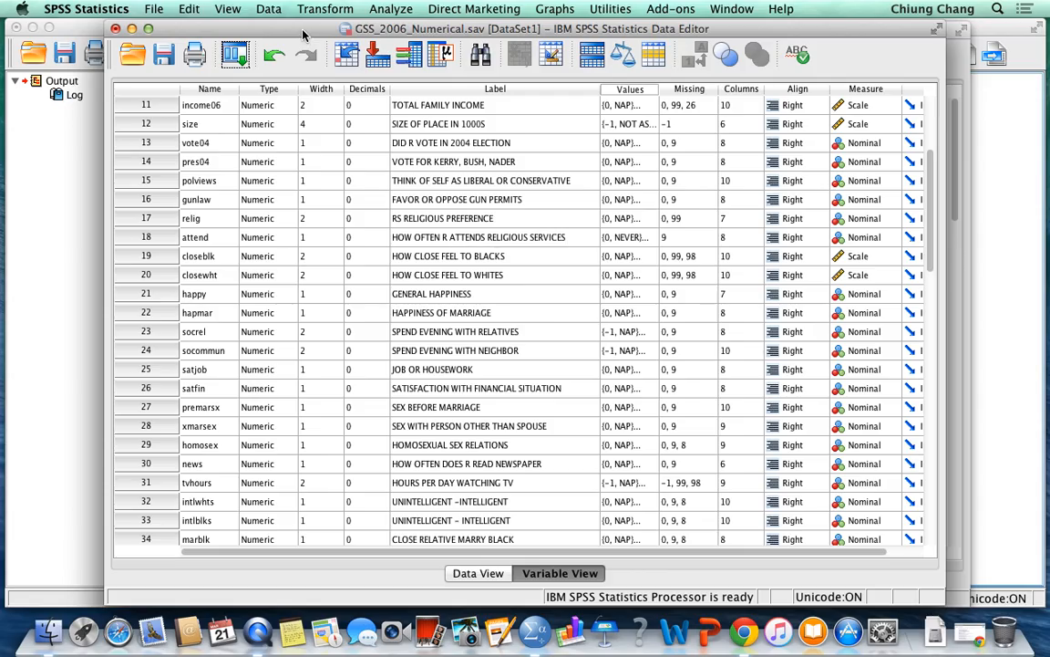
left_click_drag(290, 30, 477, 151)
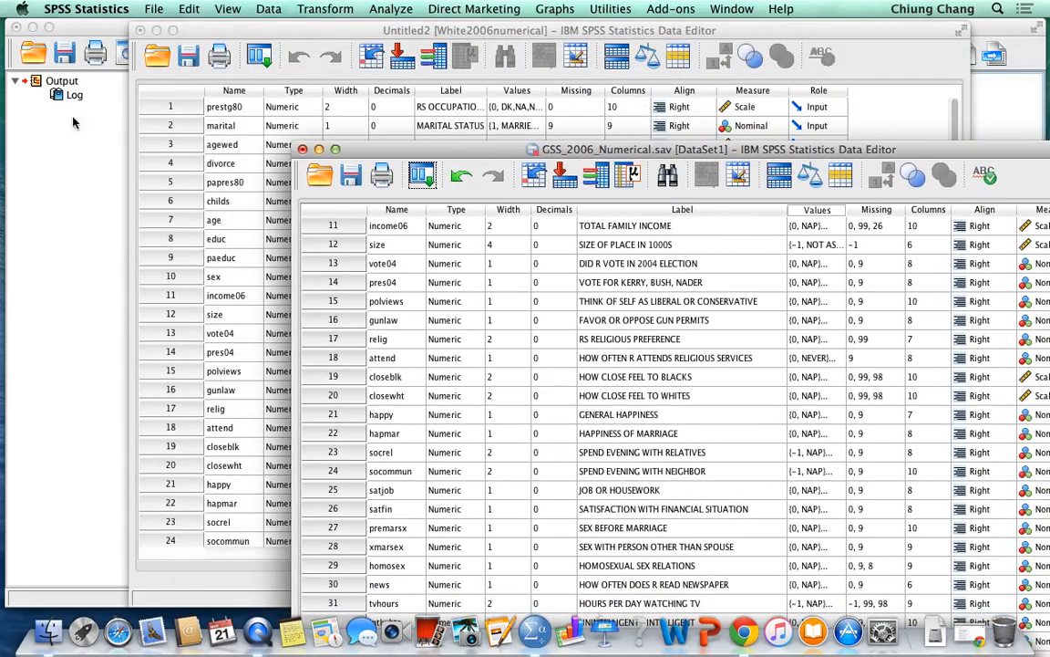
left_click(77, 110)
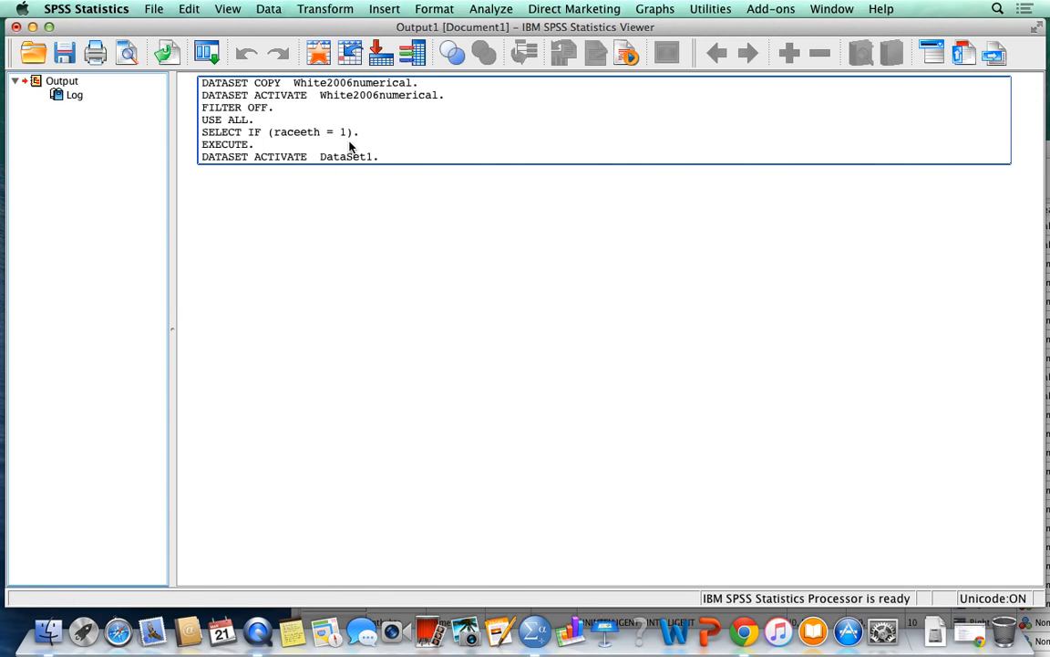
left_click(32, 28)
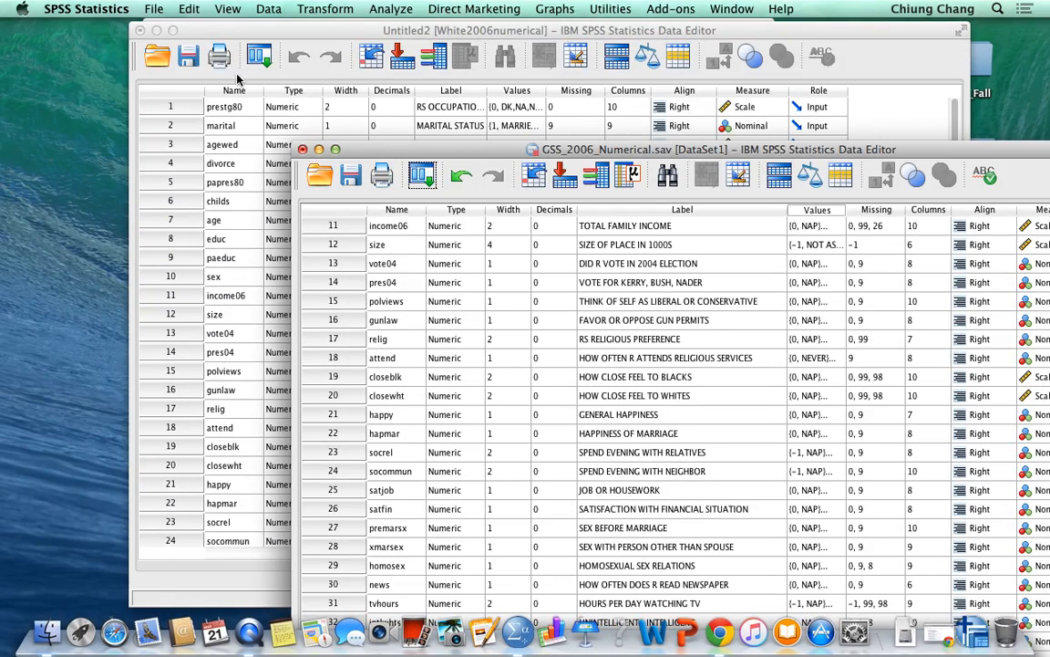
Minimize the original GSS_2006_Numerical.sav window and move the White2006numerical dataset window fully into view.
left_click_drag(234, 31, 103, 27)
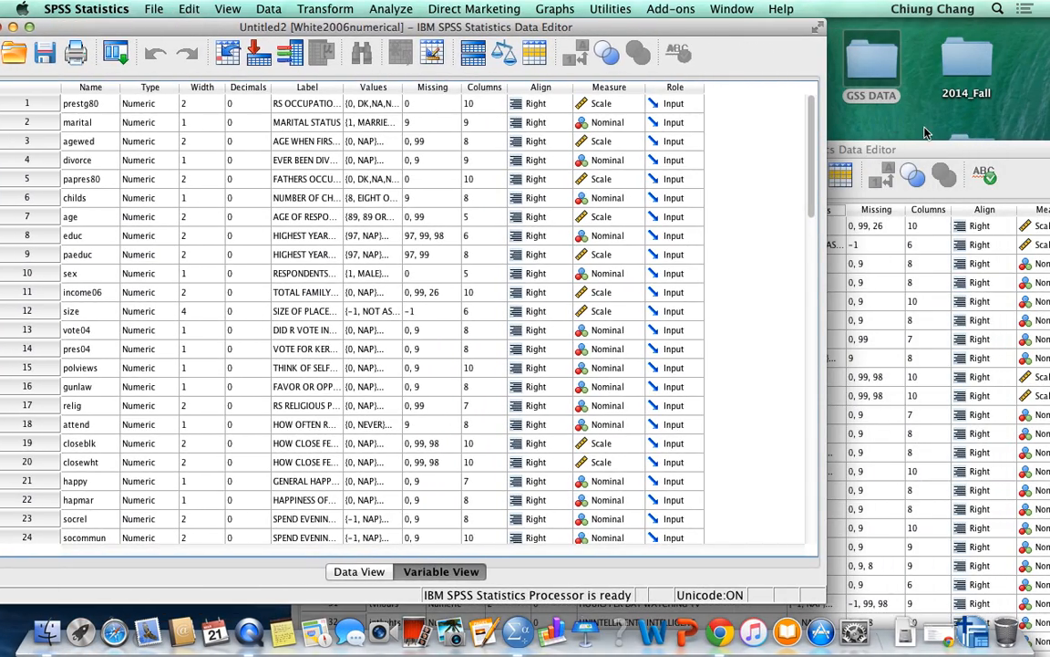
left_click(912, 147)
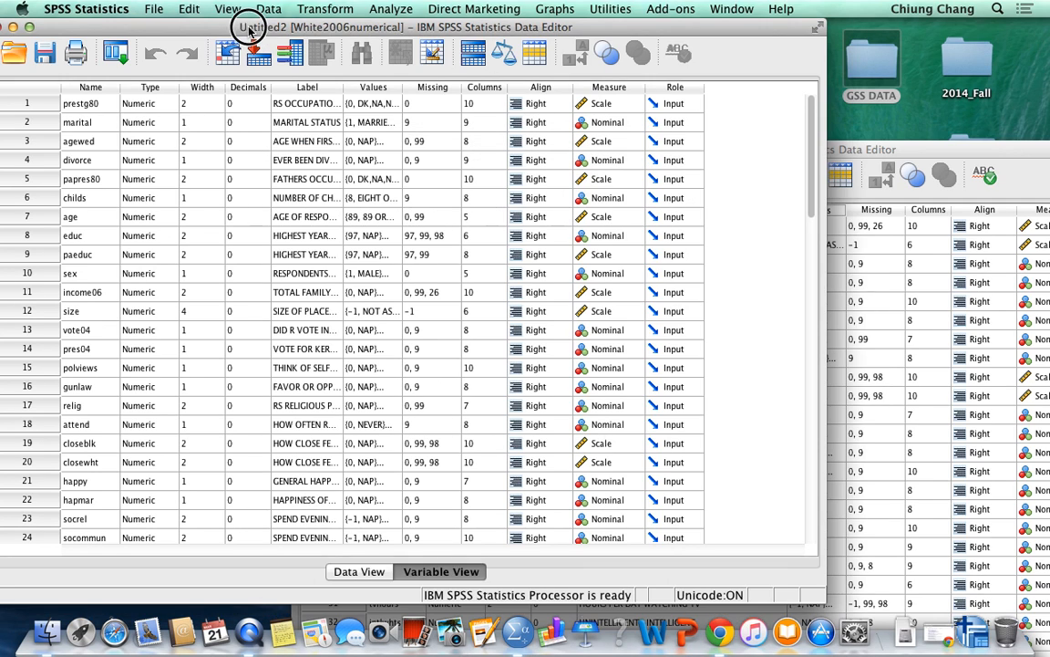
left_click(237, 33)
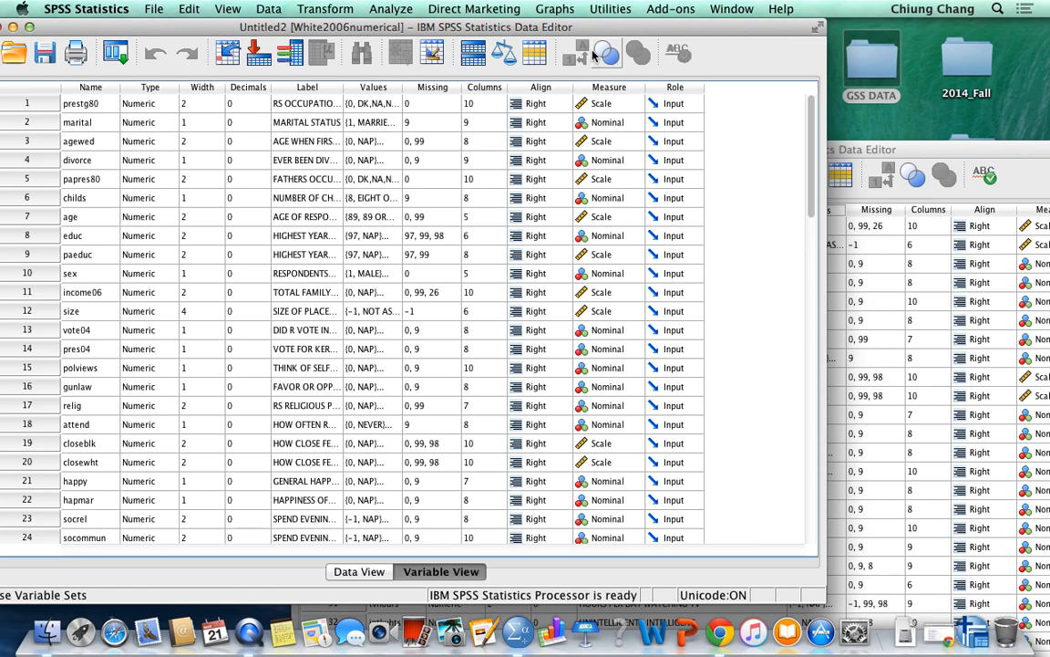
left_click(851, 146)
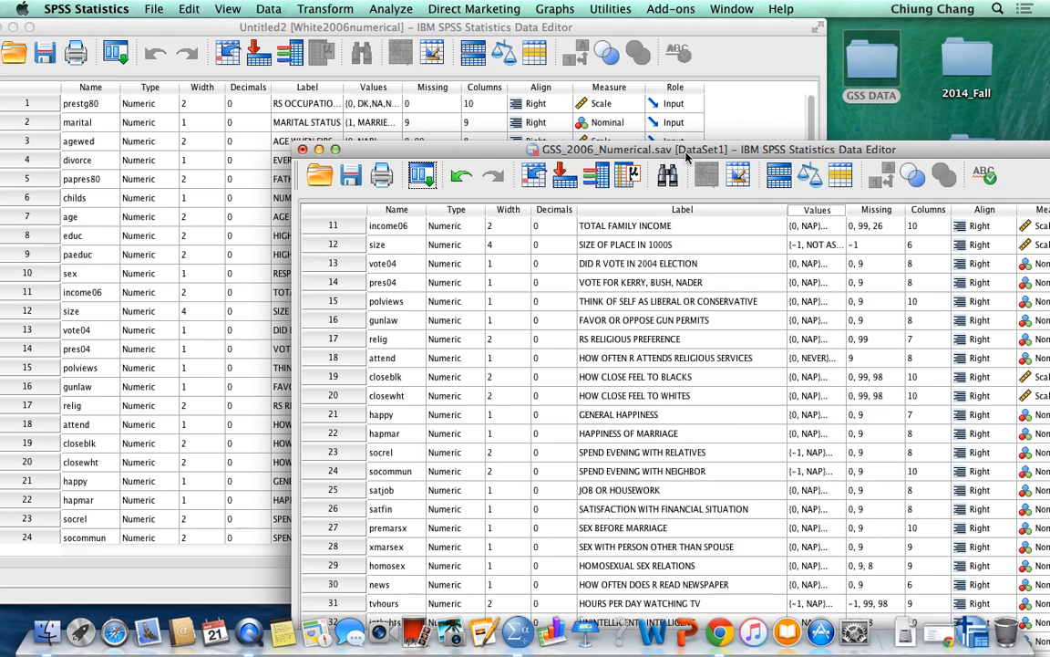
left_click(318, 148)
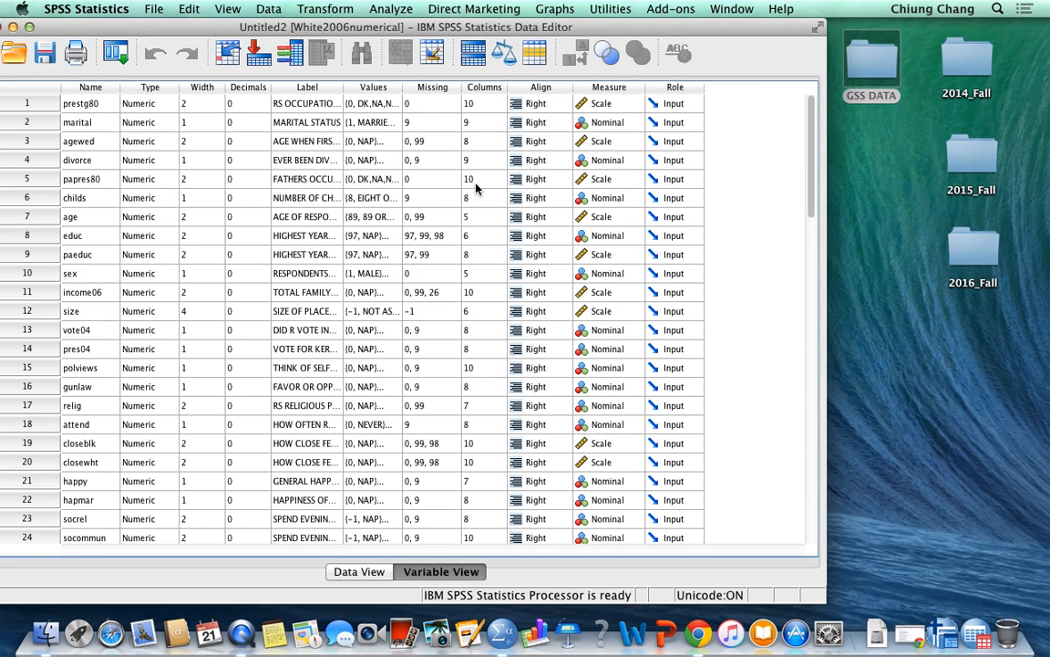
left_click_drag(203, 26, 386, 29)
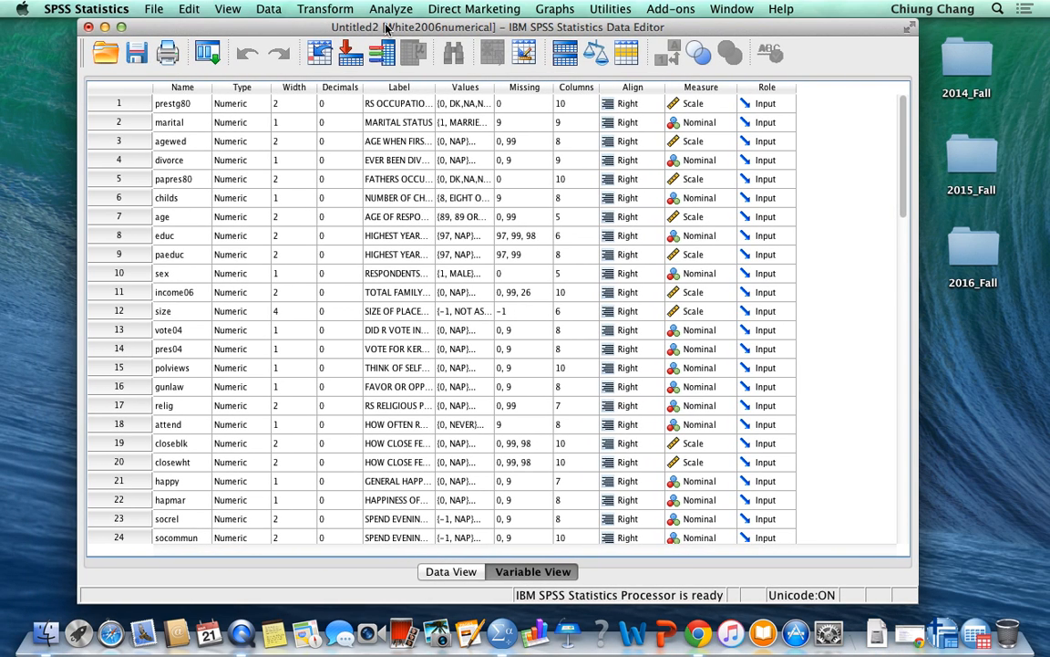
Save the new dataset in the GSS DATA folder as an SPSS Statistics file named White2006numerical.
left_click(152, 9)
mouse_move(184, 35)
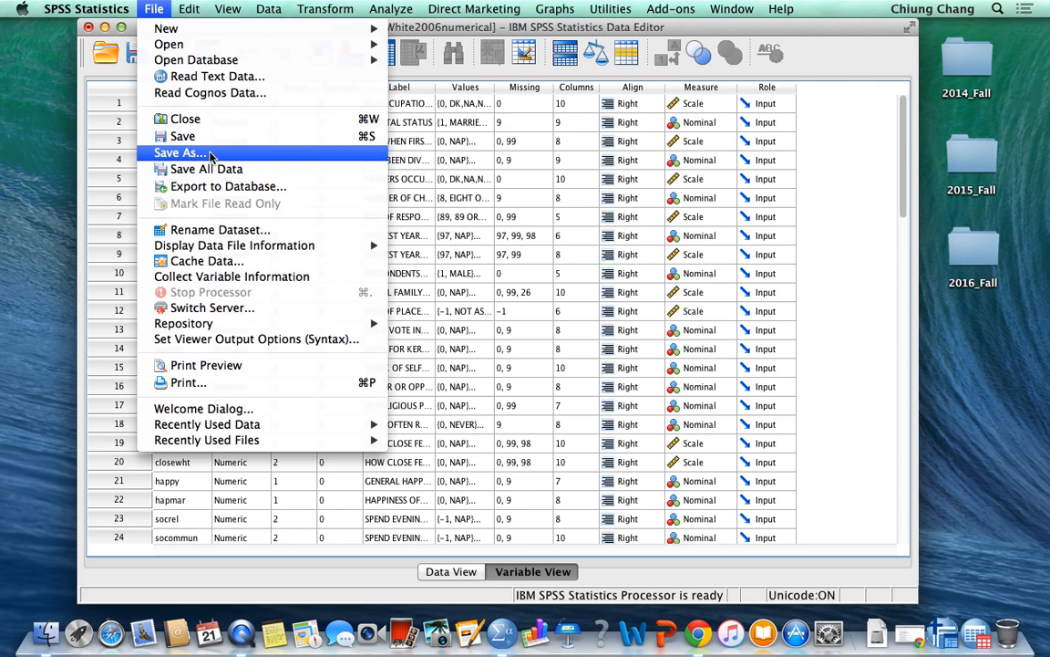
left_click(209, 153)
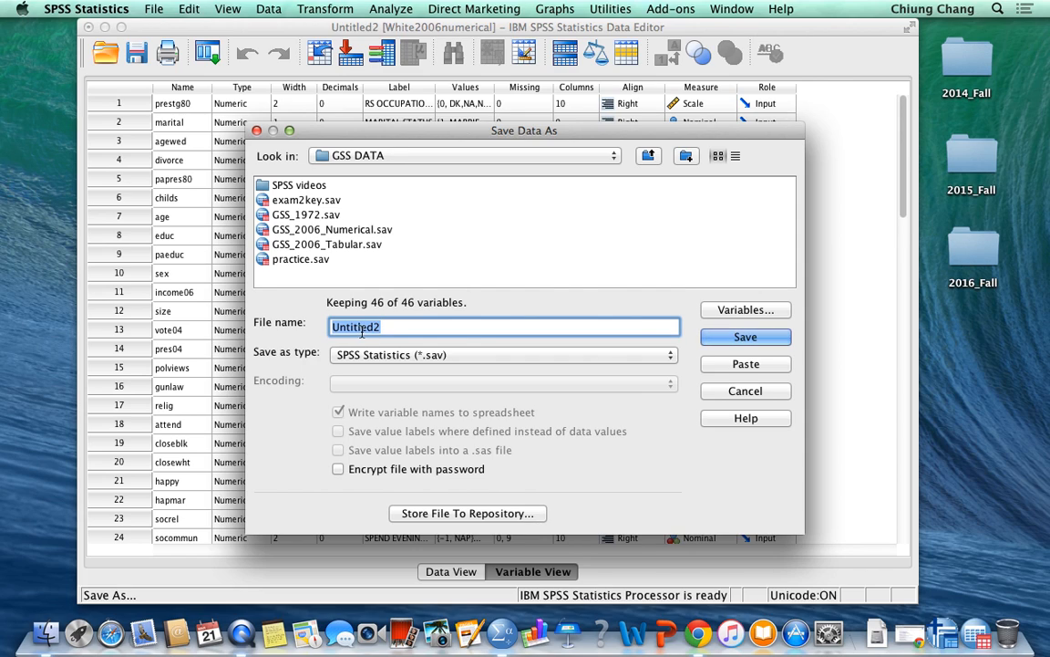
type("White2-0")
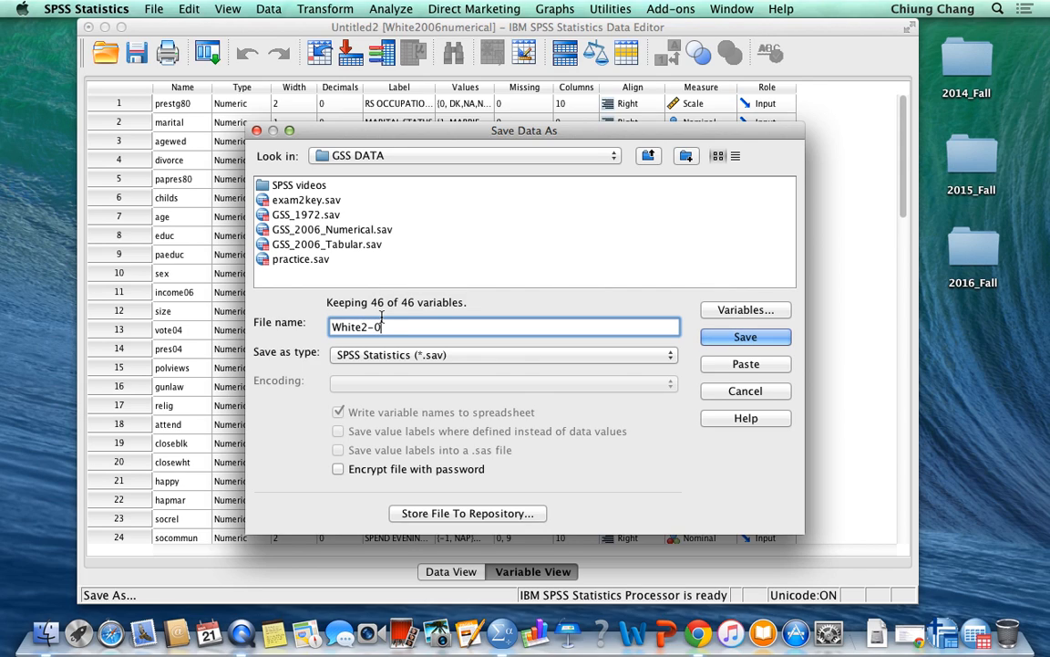
key("BackSpace")
type("06")
key("BackSpace")
type("06numerical")
left_click(743, 337)
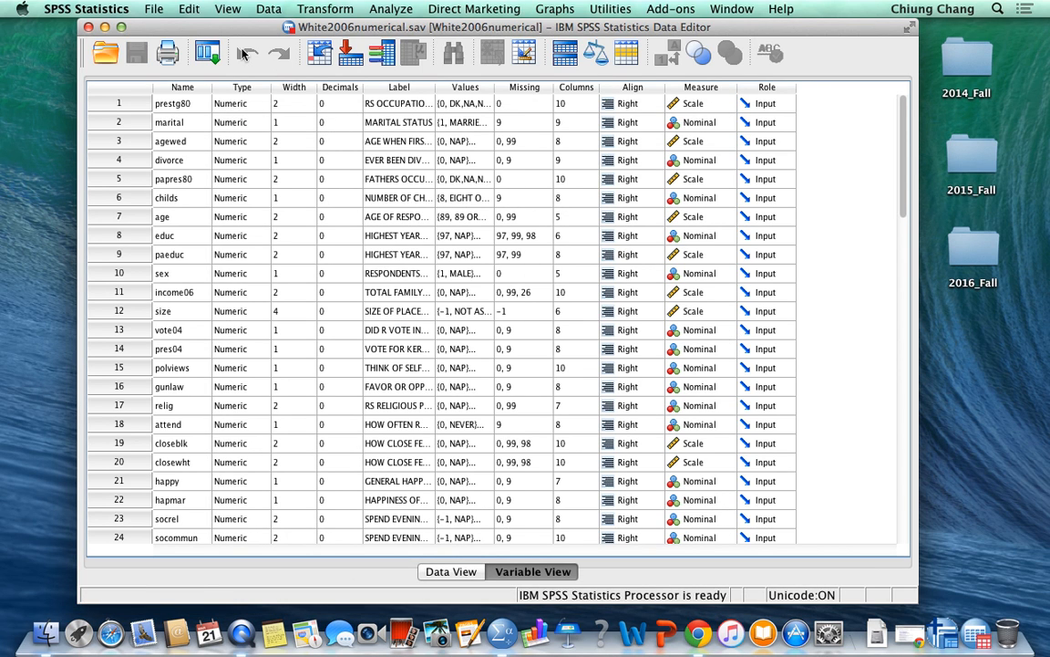
Run a frequency table for the raceeth variable in the White2006numerical dataset.
left_click_drag(208, 30, 130, 30)
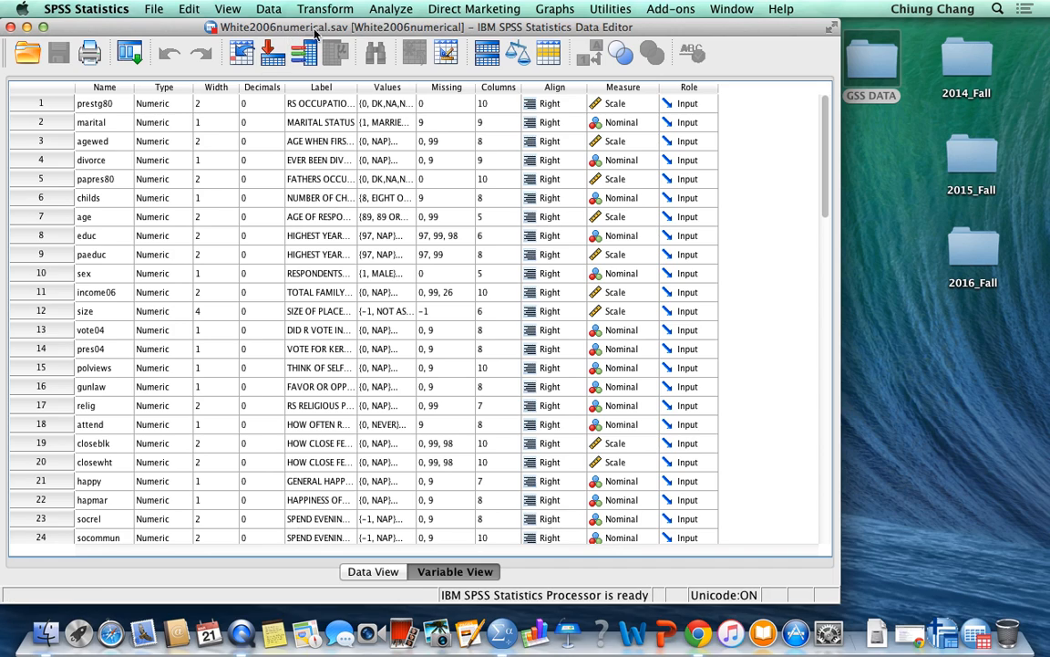
left_click(390, 9)
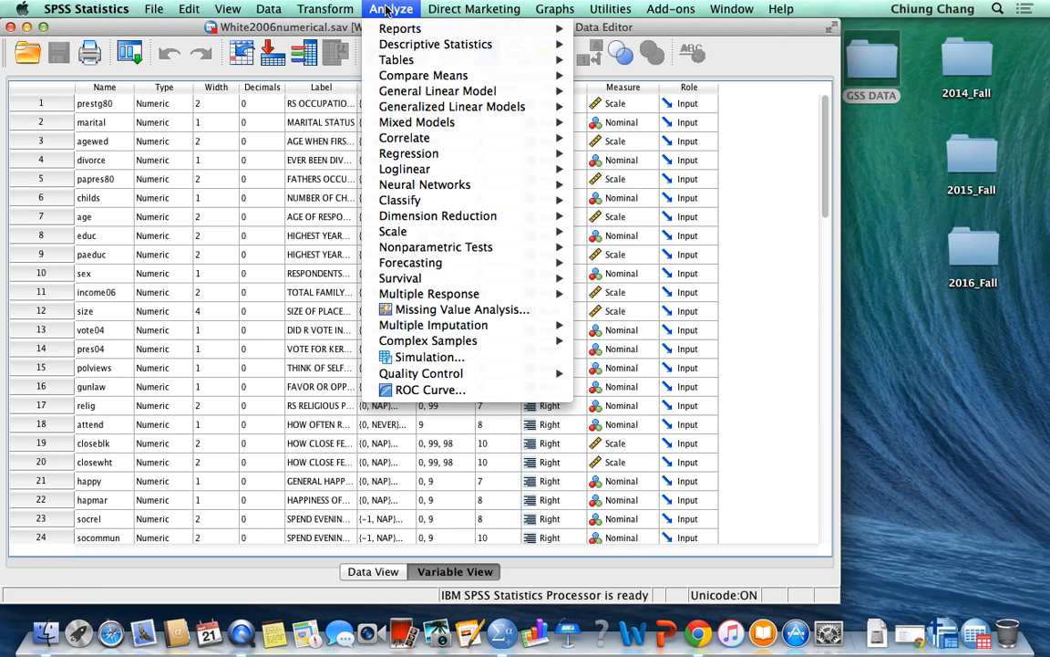
mouse_move(559, 44)
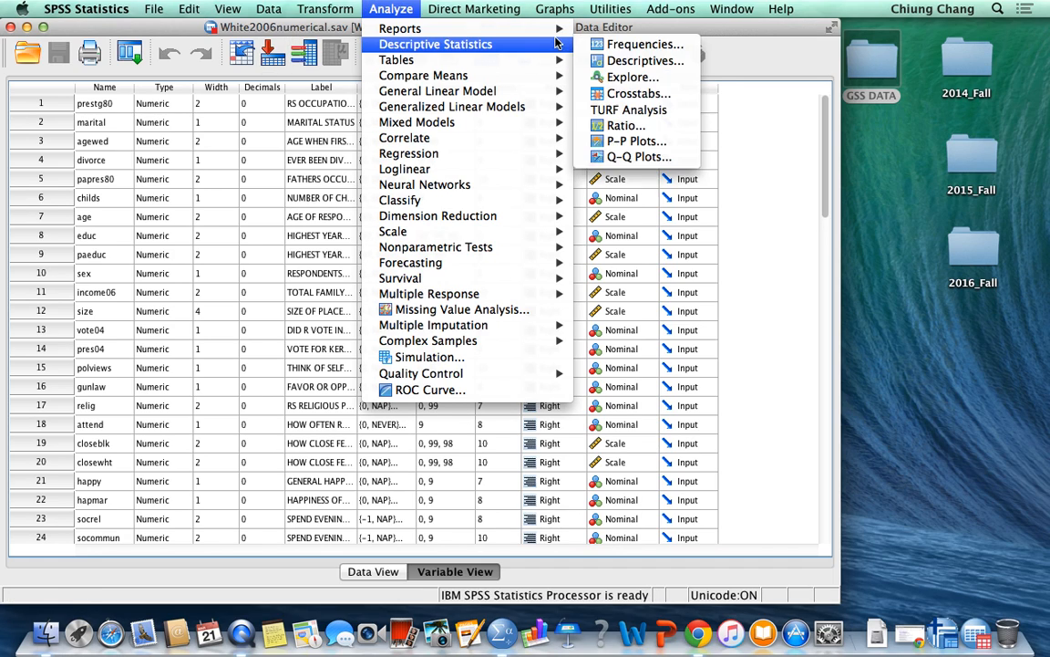
left_click(614, 48)
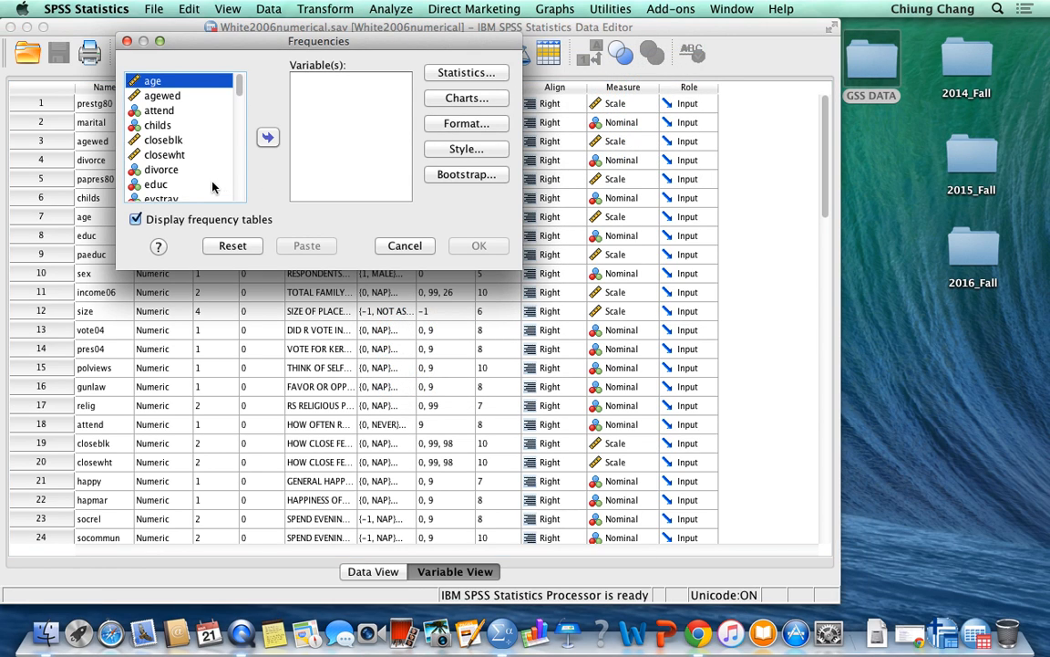
scroll(212, 187, "down", 10)
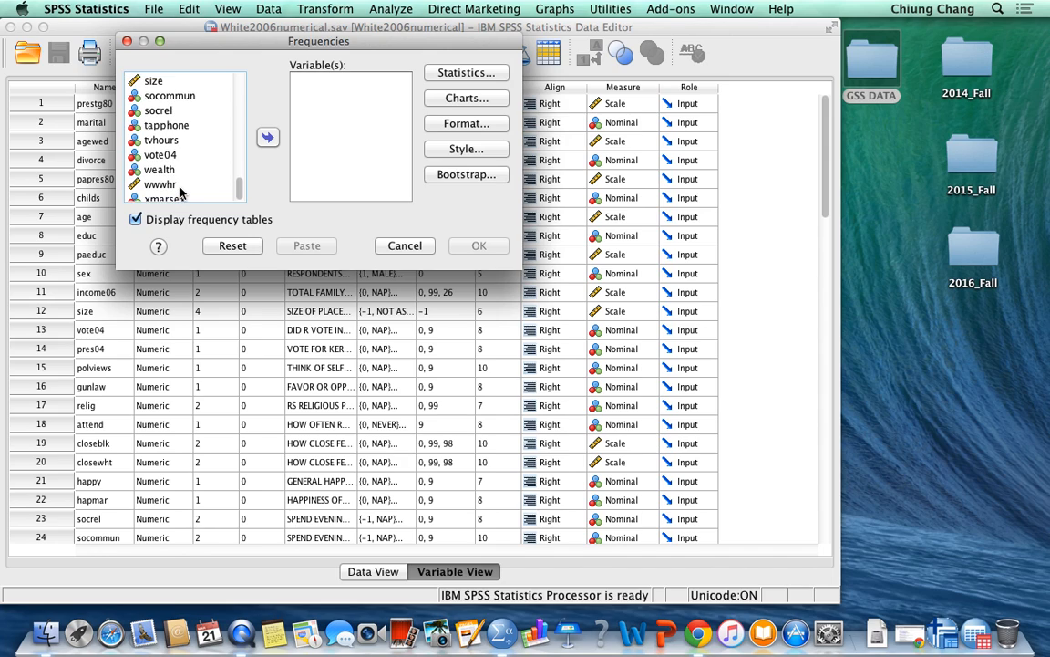
scroll(172, 126, "up", 5)
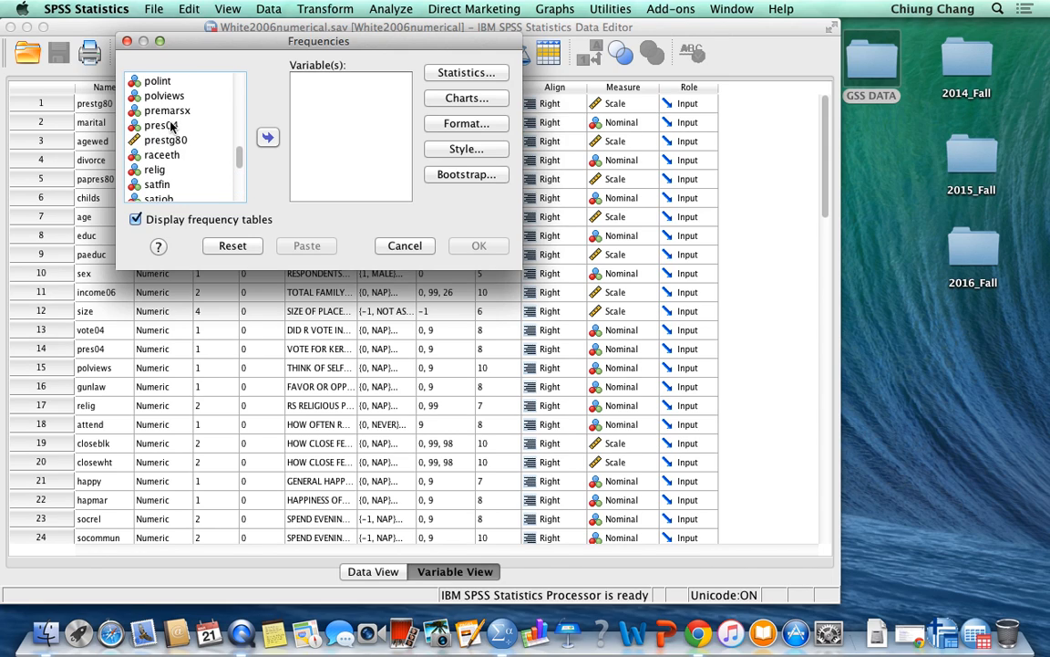
left_click(177, 155)
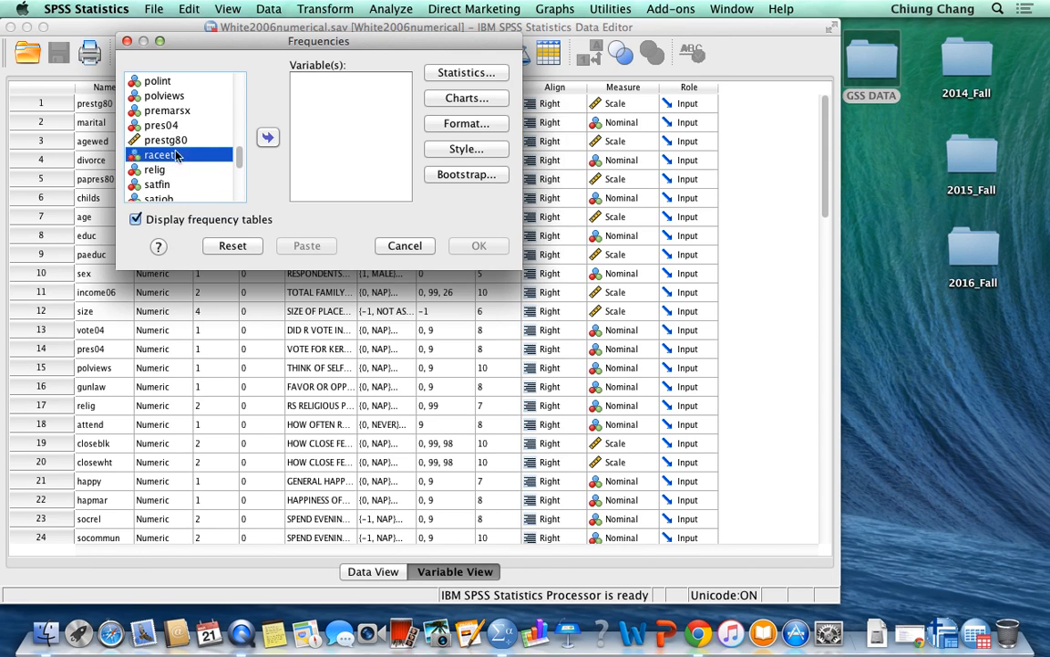
left_click(269, 139)
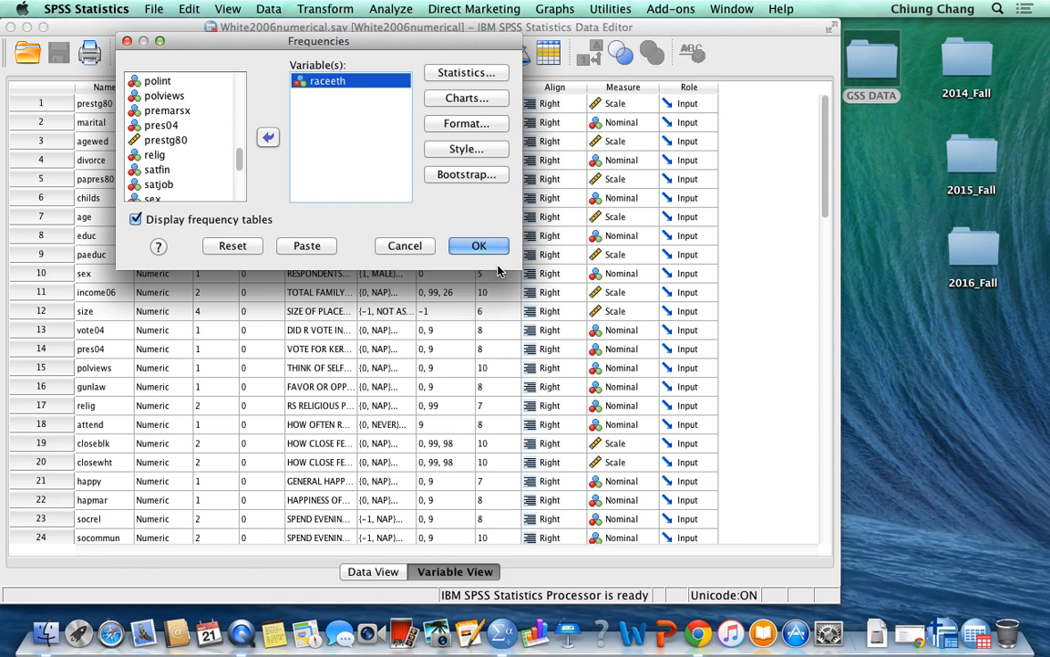
left_click(473, 251)
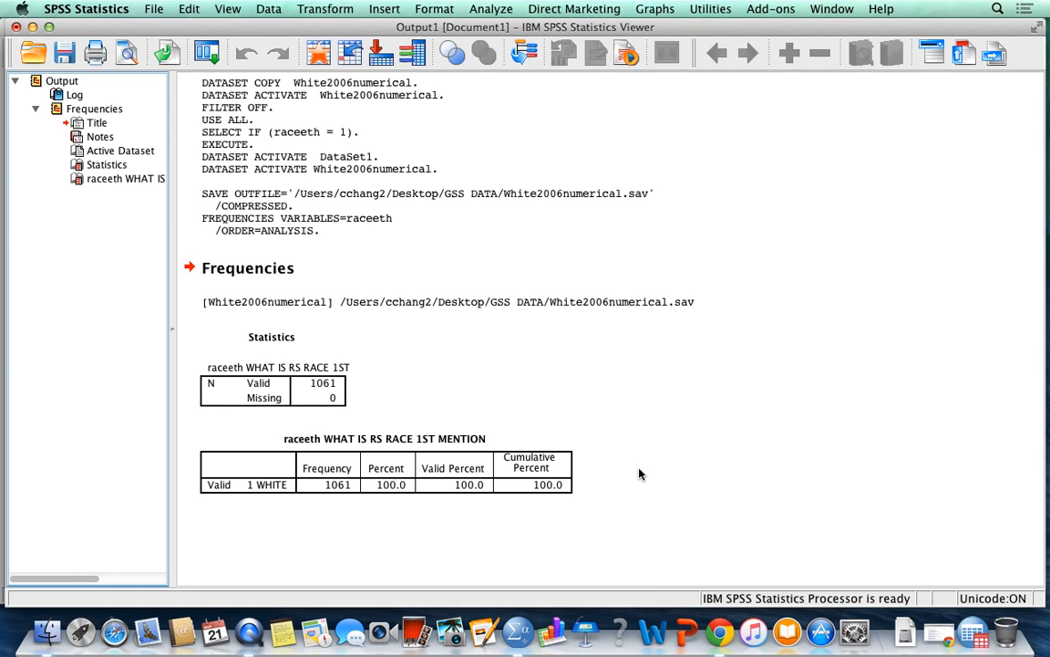
Examine the raceeth frequency table in the output and minimize the output viewer window.
left_click(288, 488)
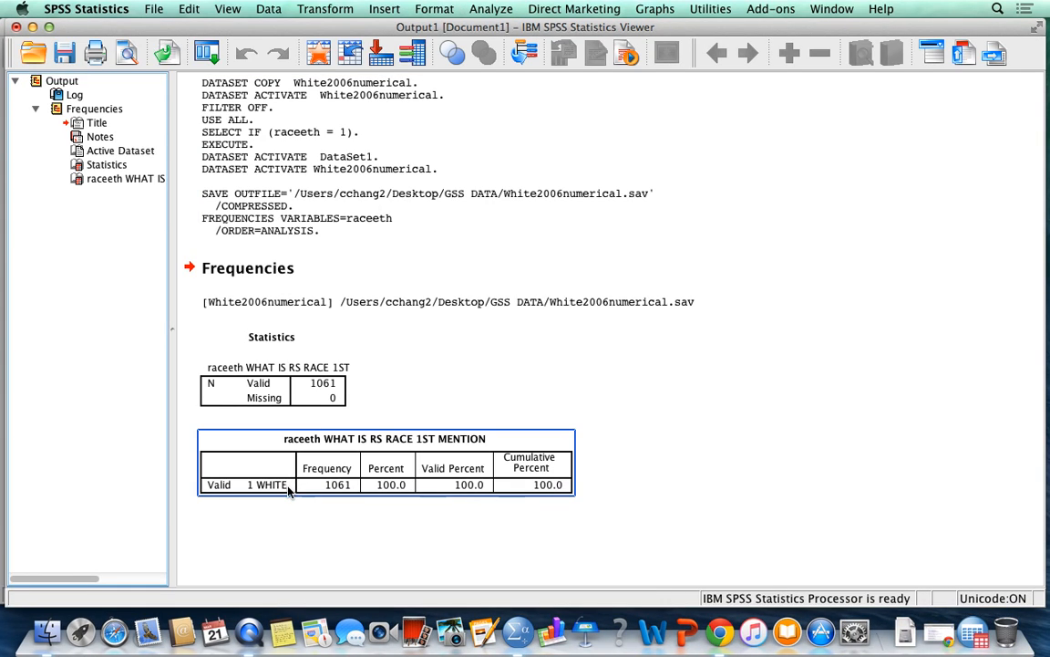
left_click(498, 547)
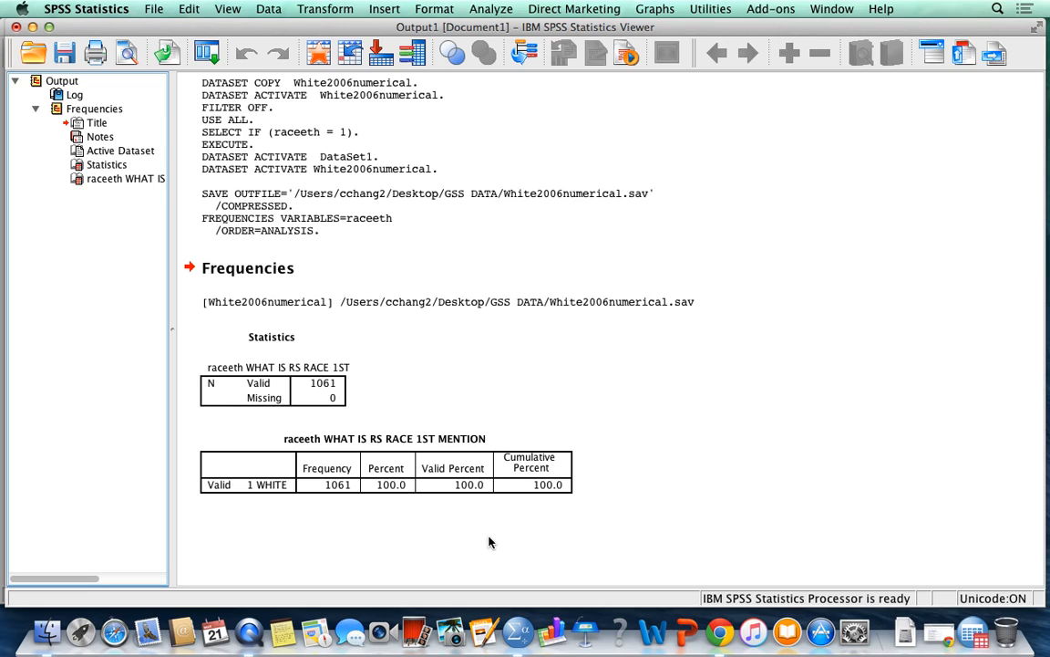
left_click(210, 237)
left_click(33, 28)
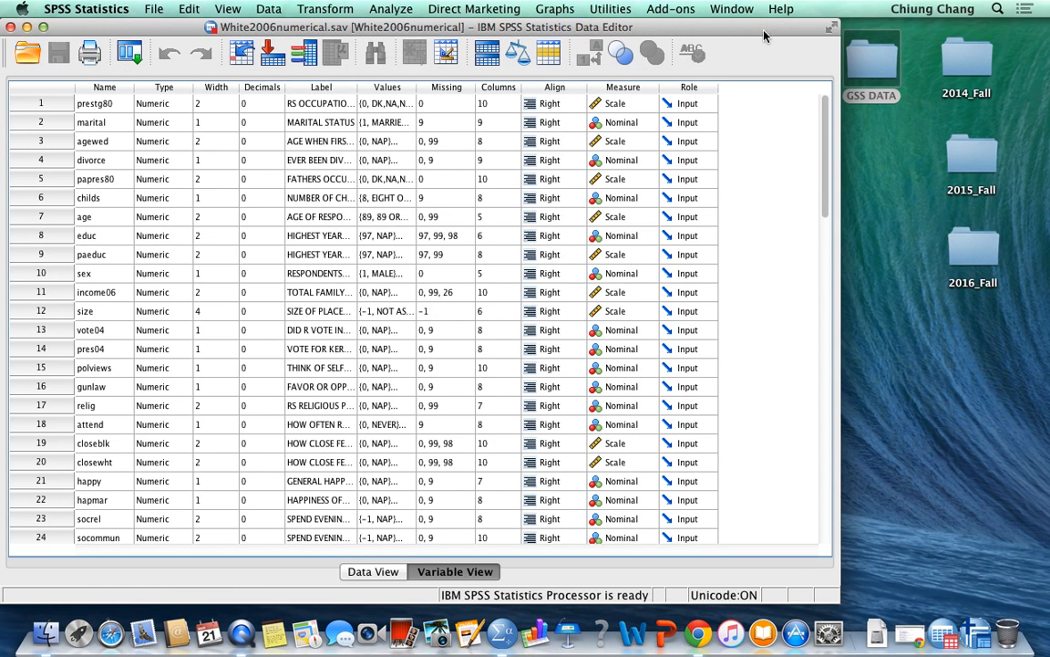